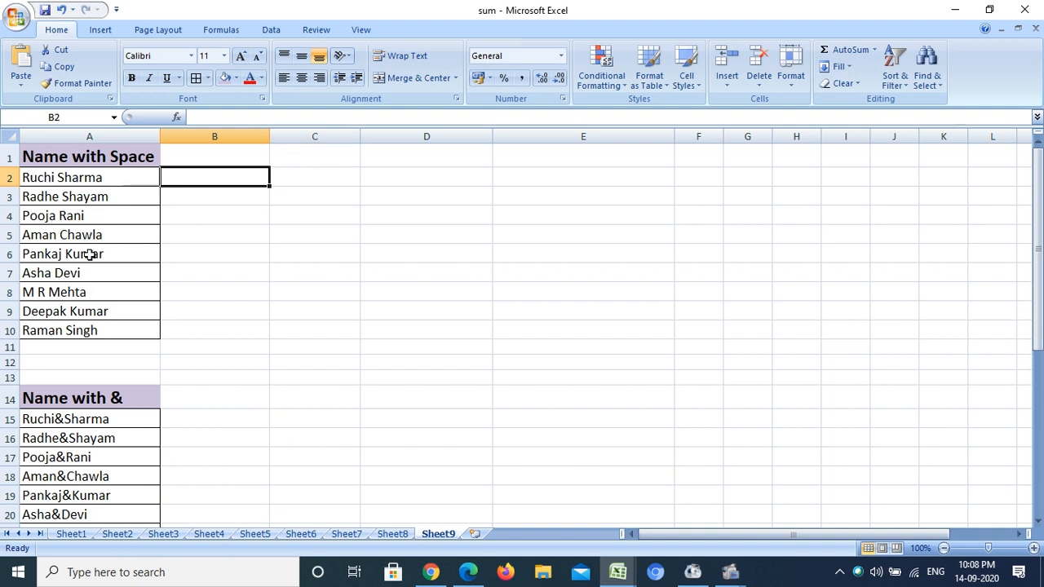
{"action": "left_click", "coordinate": [55, 179]}
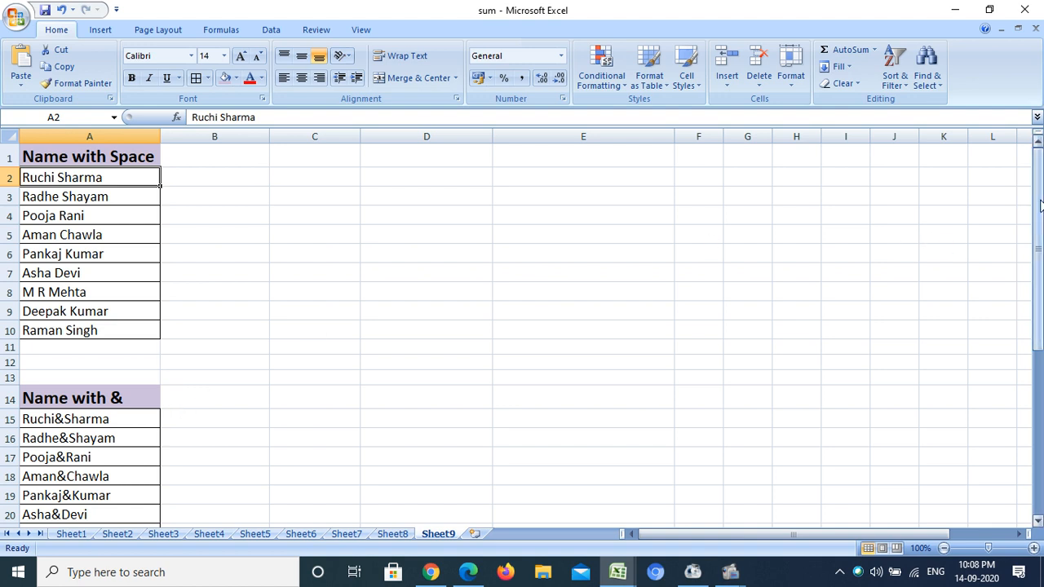
{"action": "left_click_drag", "start_coordinate": [1038, 187], "coordinate": [1038, 238]}
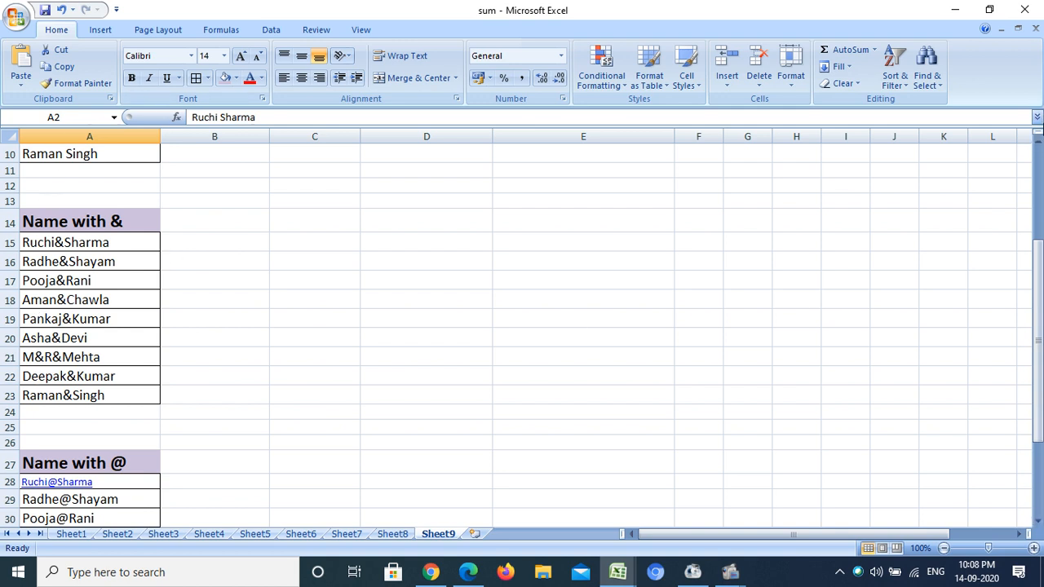
{"action": "left_click_drag", "start_coordinate": [1038, 245], "coordinate": [1038, 306]}
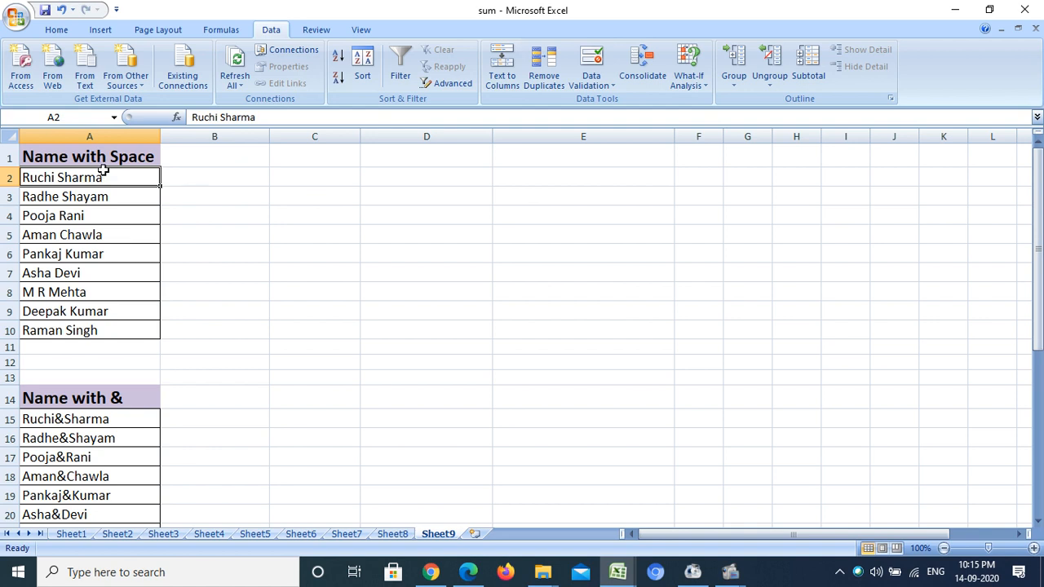
- Start Text to Columns on cell A2 of the space-separated name list, using the Delimited data type
{"action": "left_click", "coordinate": [105, 195]}
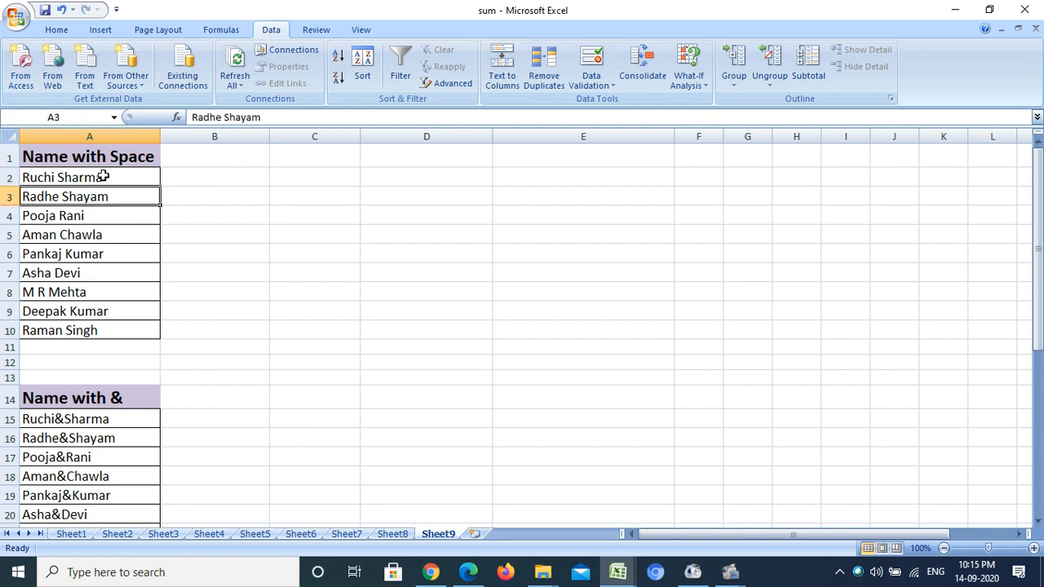
{"action": "left_click", "coordinate": [103, 176]}
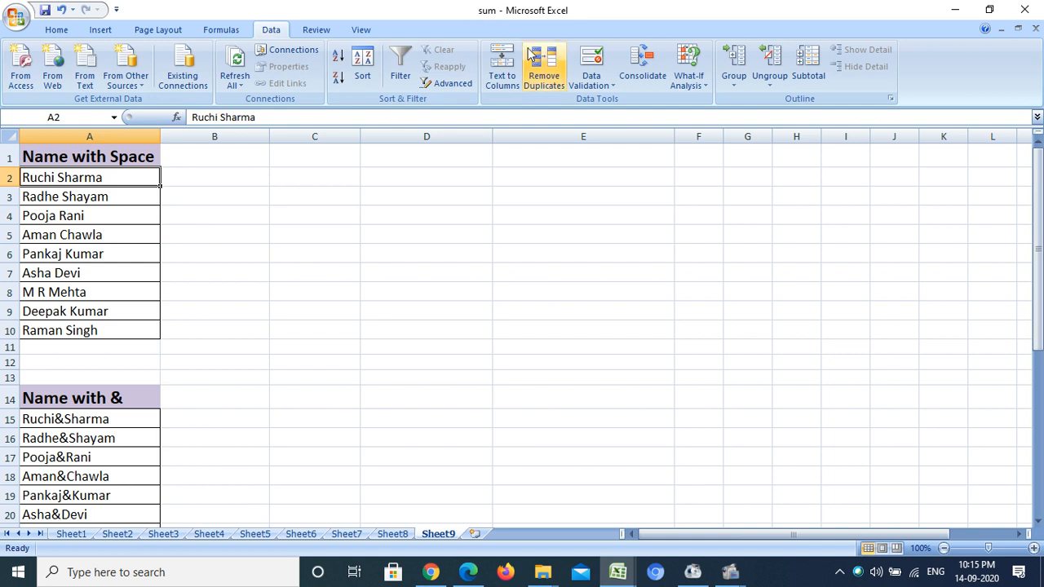
{"action": "left_click", "coordinate": [498, 78]}
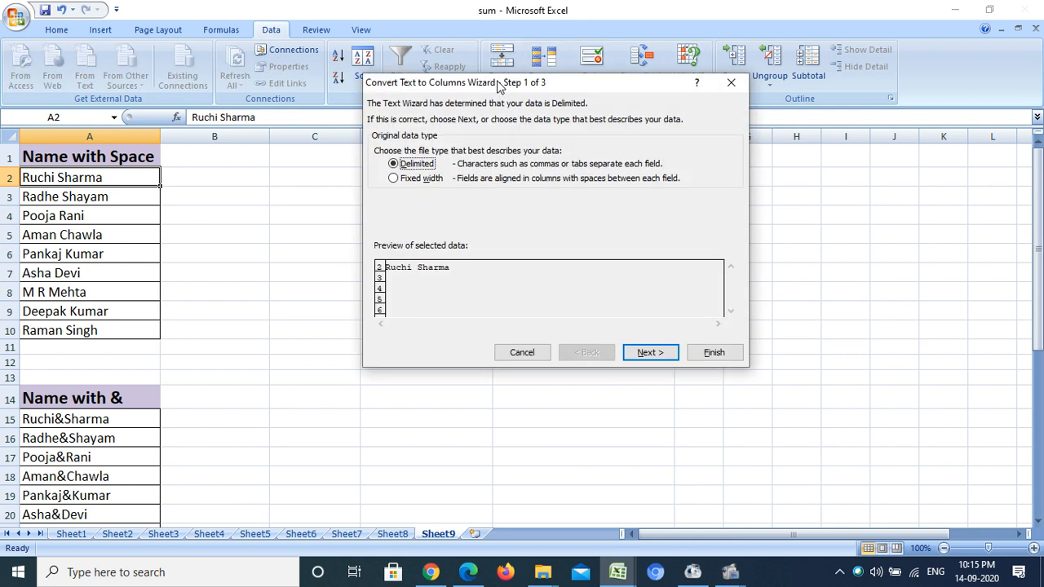
{"action": "left_click_drag", "start_coordinate": [499, 89], "coordinate": [446, 74]}
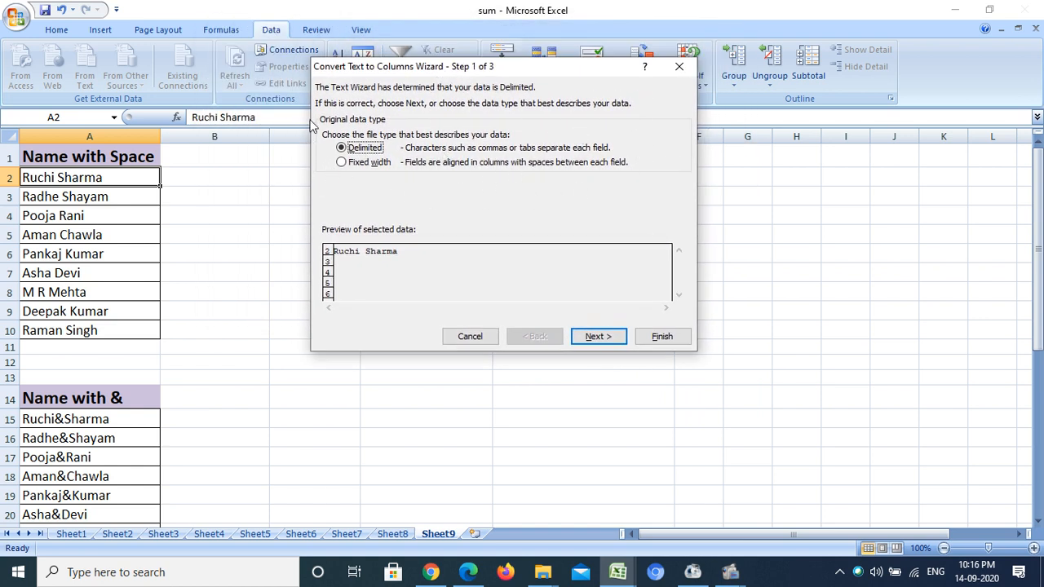
{"action": "left_click", "coordinate": [340, 161]}
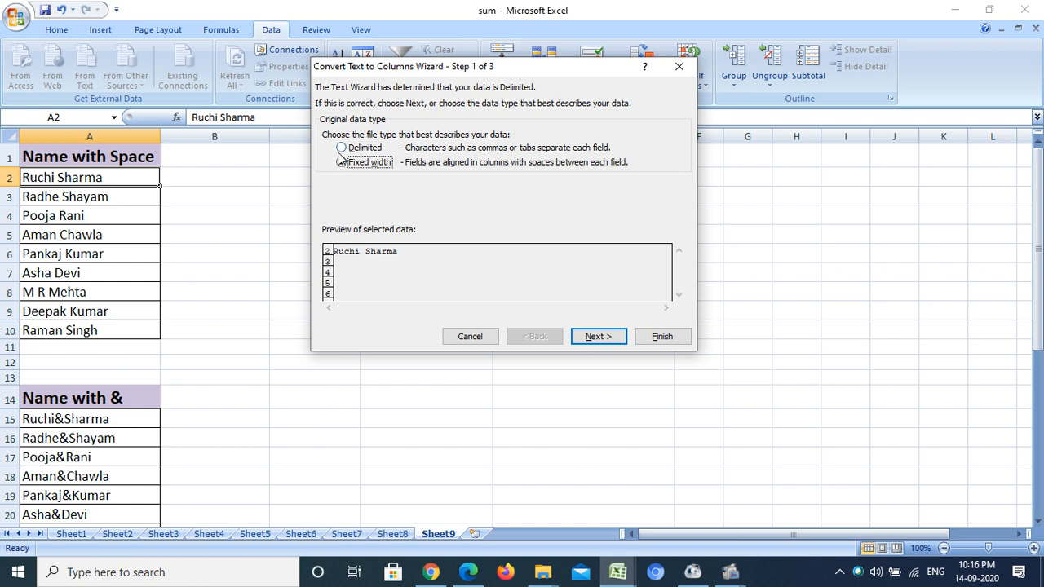
{"action": "left_click", "coordinate": [341, 148]}
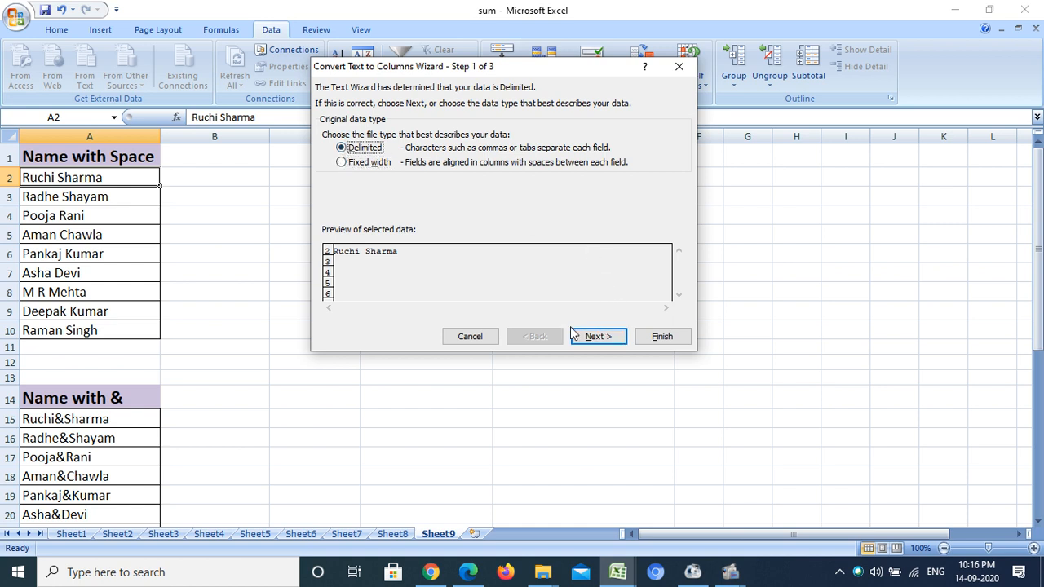
{"action": "left_click", "coordinate": [601, 339]}
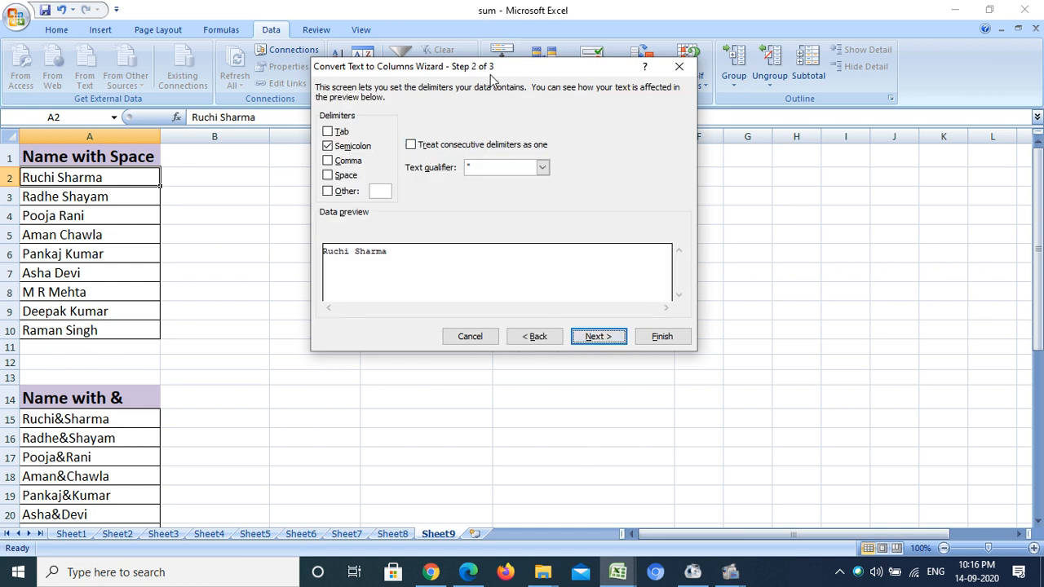
- Set Space as the only delimiter for splitting the name, leaving Tab, Semicolon and Comma unselected
{"action": "left_click_drag", "start_coordinate": [490, 76], "coordinate": [458, 95]}
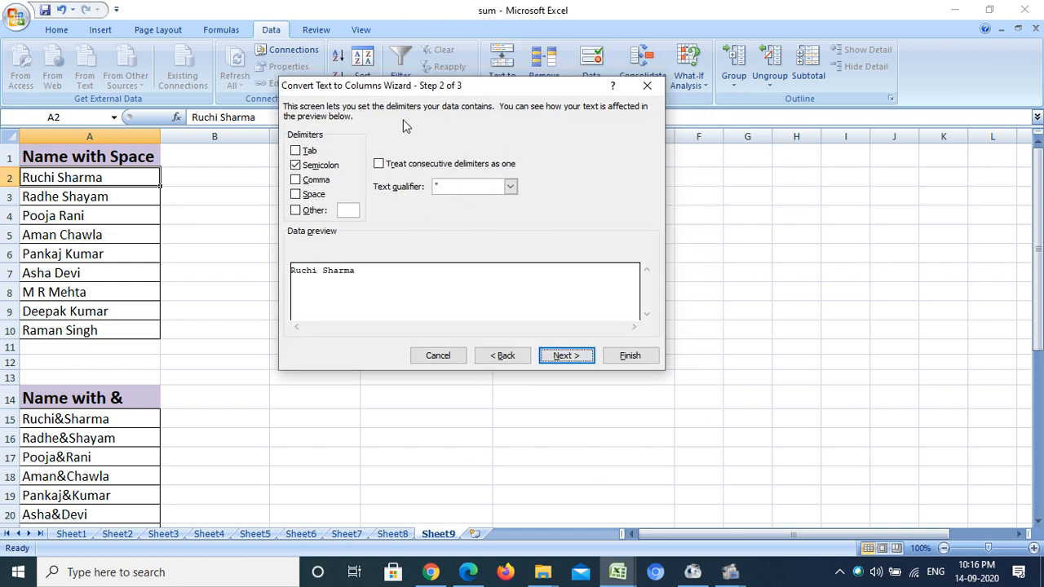
{"action": "left_click_drag", "start_coordinate": [421, 89], "coordinate": [446, 50]}
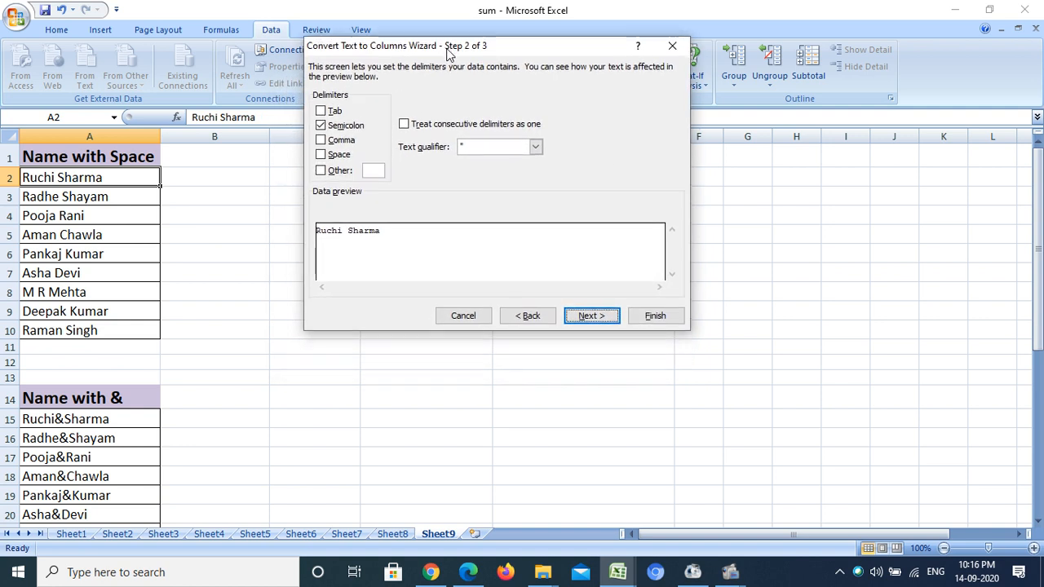
{"action": "left_click", "coordinate": [332, 114]}
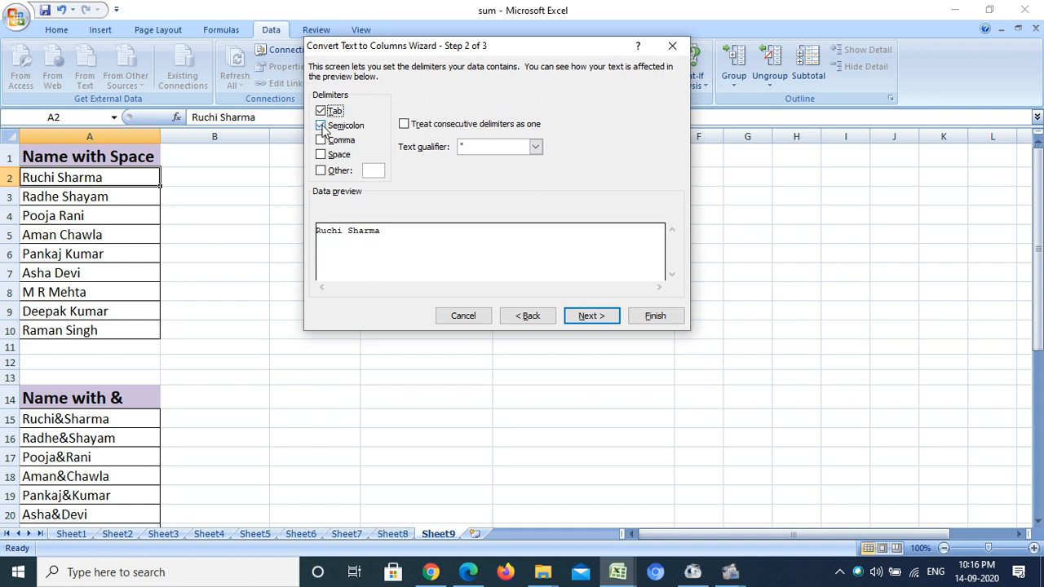
{"action": "left_click", "coordinate": [324, 127]}
{"action": "left_click", "coordinate": [322, 112]}
{"action": "left_click", "coordinate": [324, 141]}
{"action": "left_click", "coordinate": [320, 155]}
- Try splitting the name in place with $A$2 as the destination, and undo the split
{"action": "left_click", "coordinate": [590, 317]}
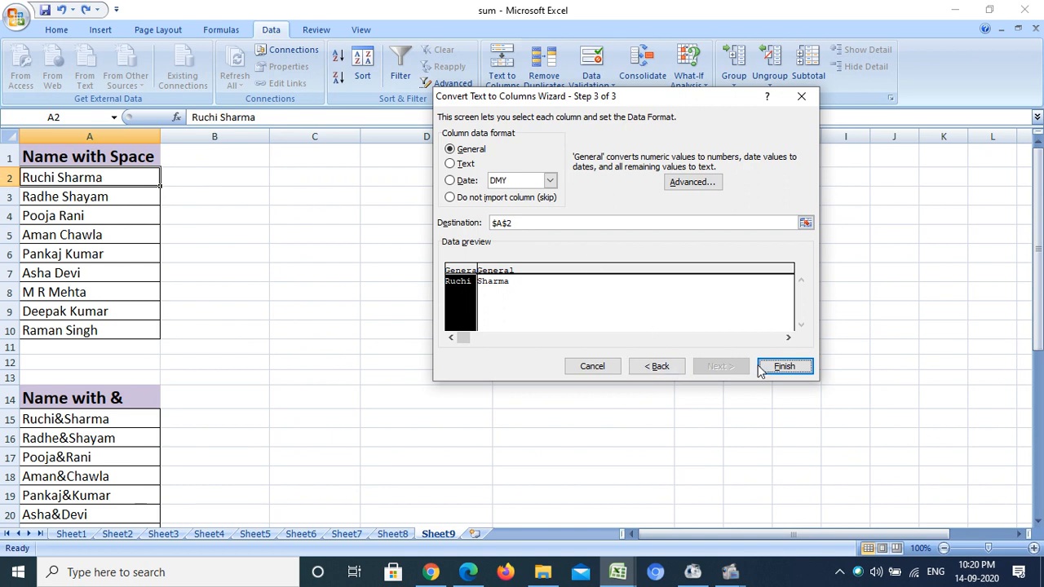
{"action": "left_click", "coordinate": [782, 367]}
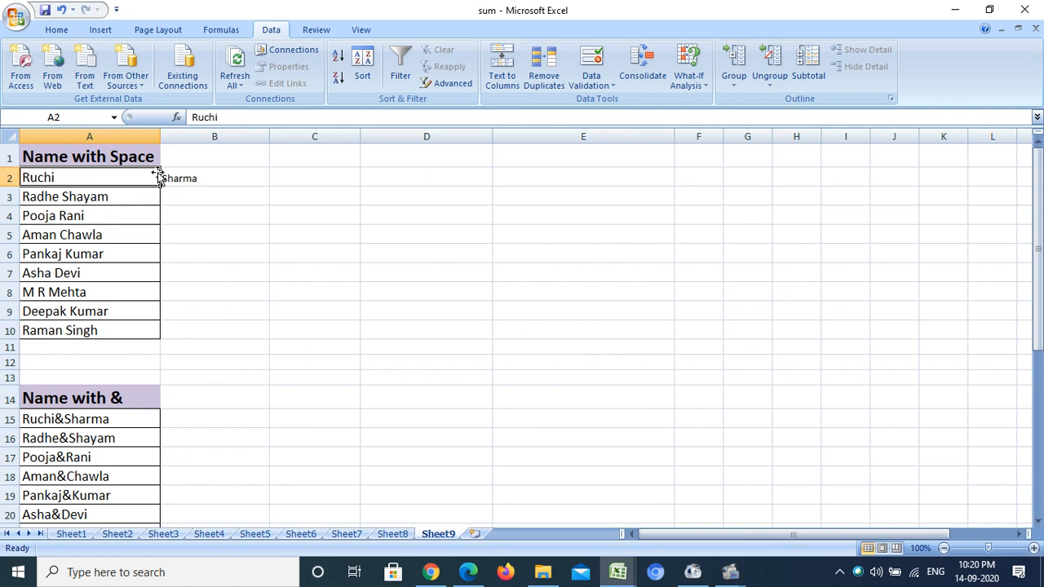
{"action": "left_click", "coordinate": [190, 179]}
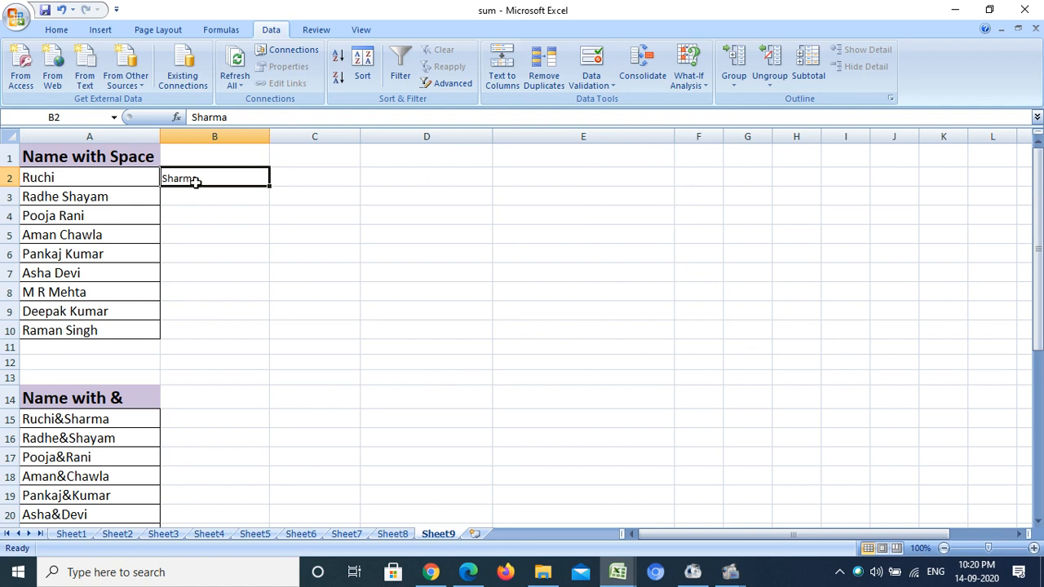
{"action": "key", "text": "ctrl+z"}
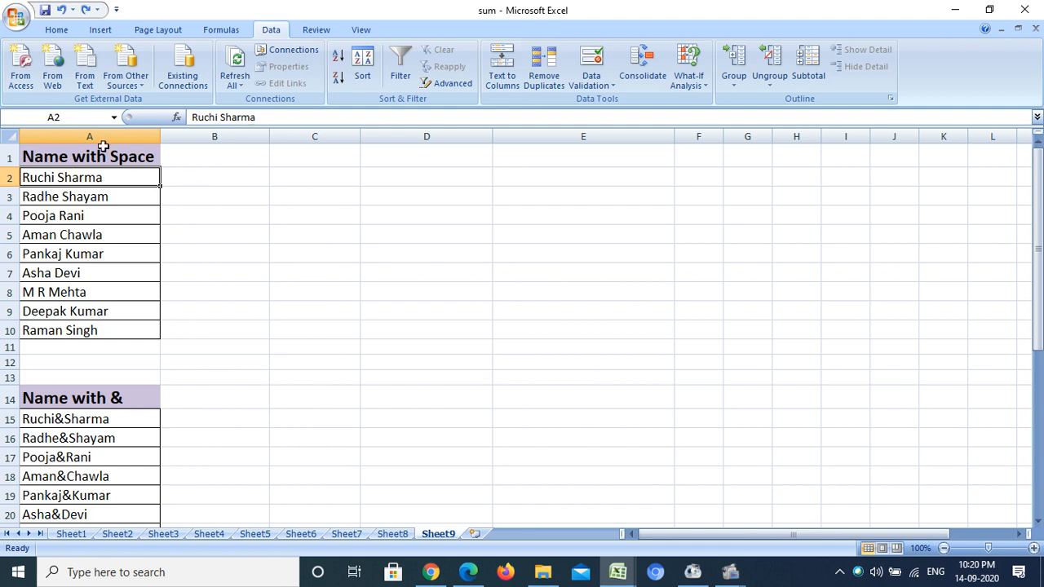
- Split the full name in A2 at the space with Text to Columns, using B2 as the destination
{"action": "left_click", "coordinate": [503, 77]}
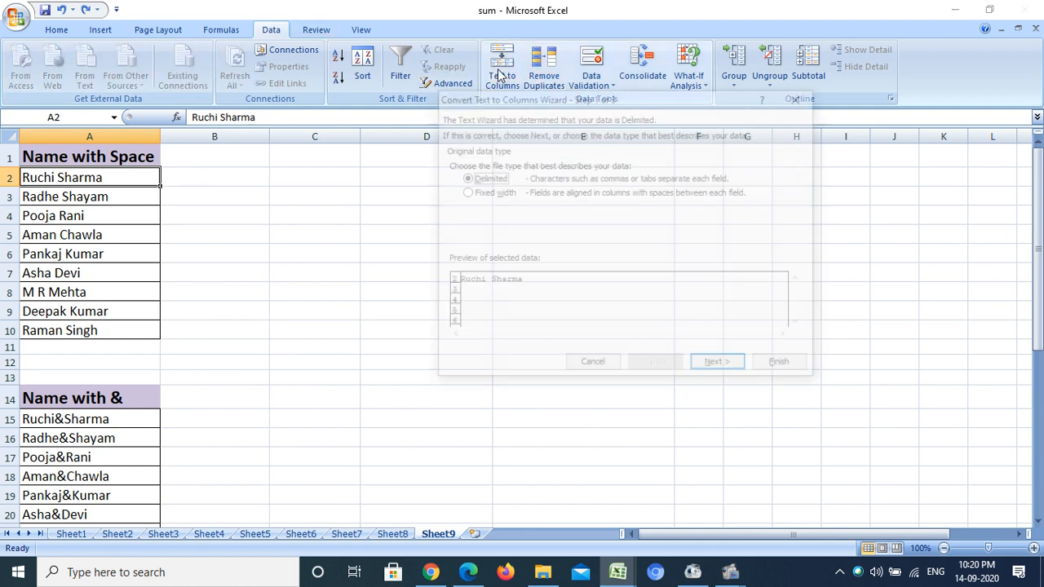
{"action": "left_click", "coordinate": [716, 366]}
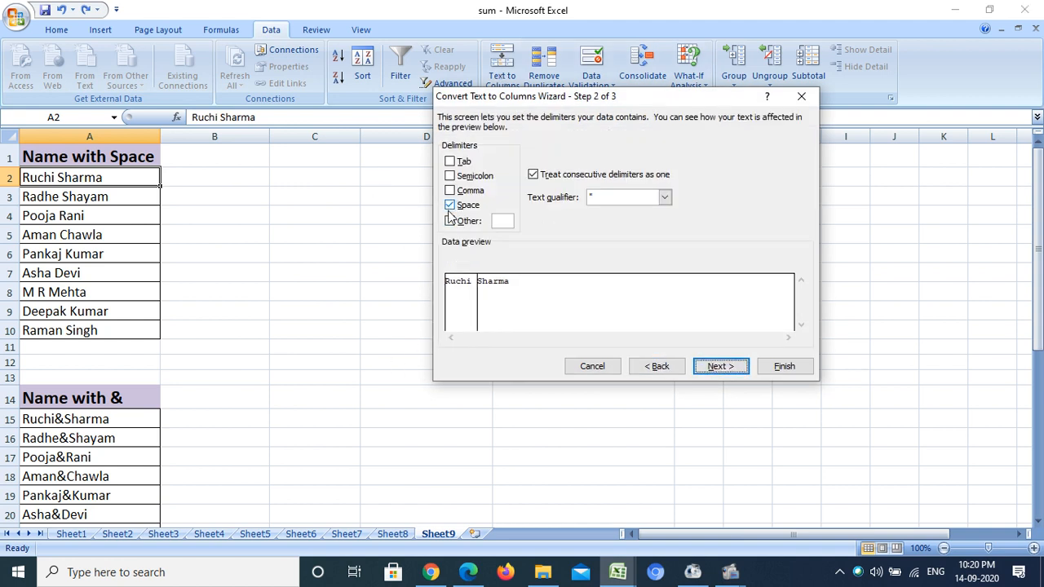
{"action": "left_click", "coordinate": [716, 368]}
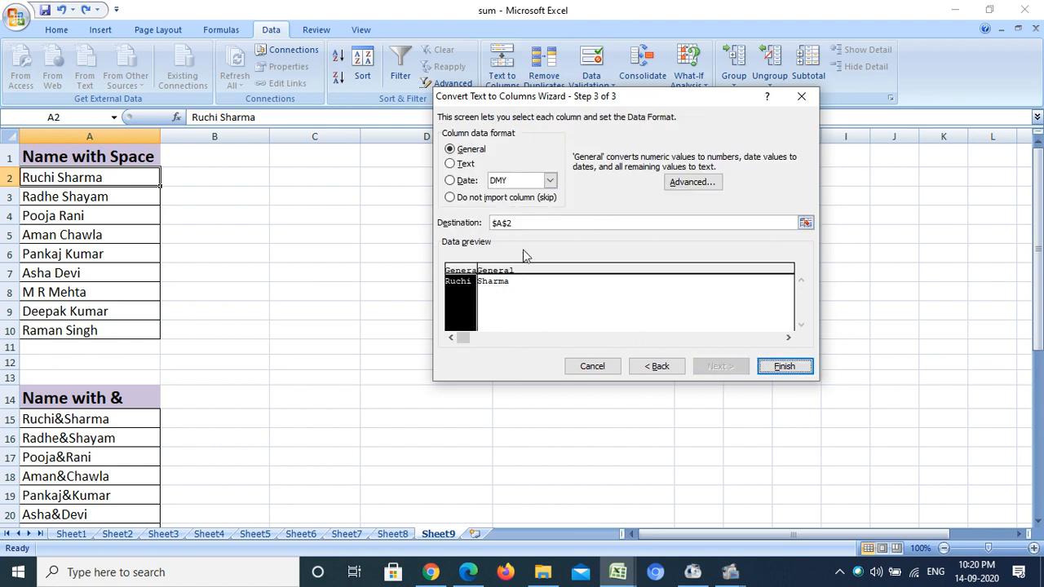
{"action": "left_click", "coordinate": [805, 224]}
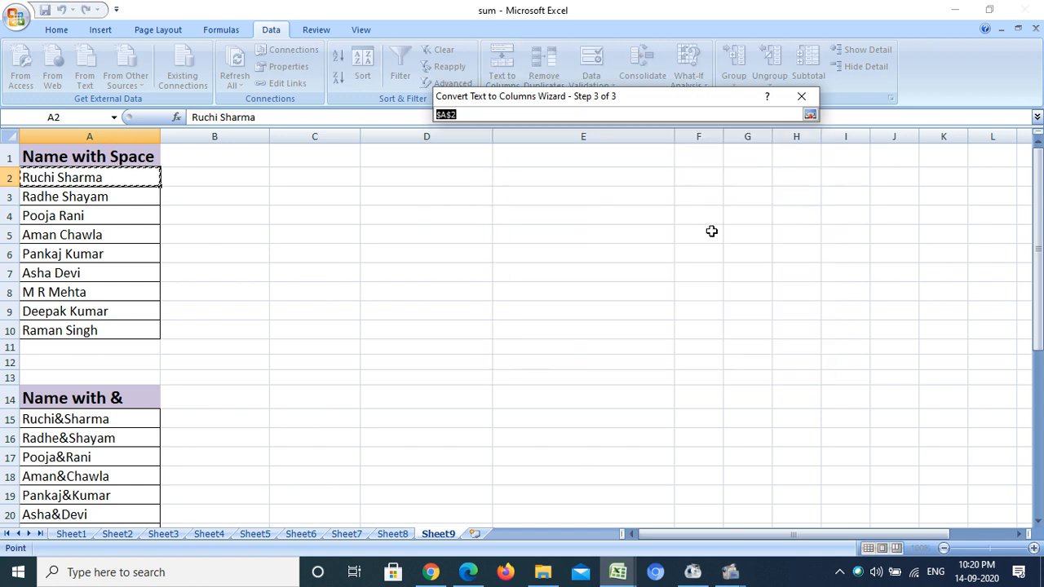
{"action": "left_click", "coordinate": [222, 176]}
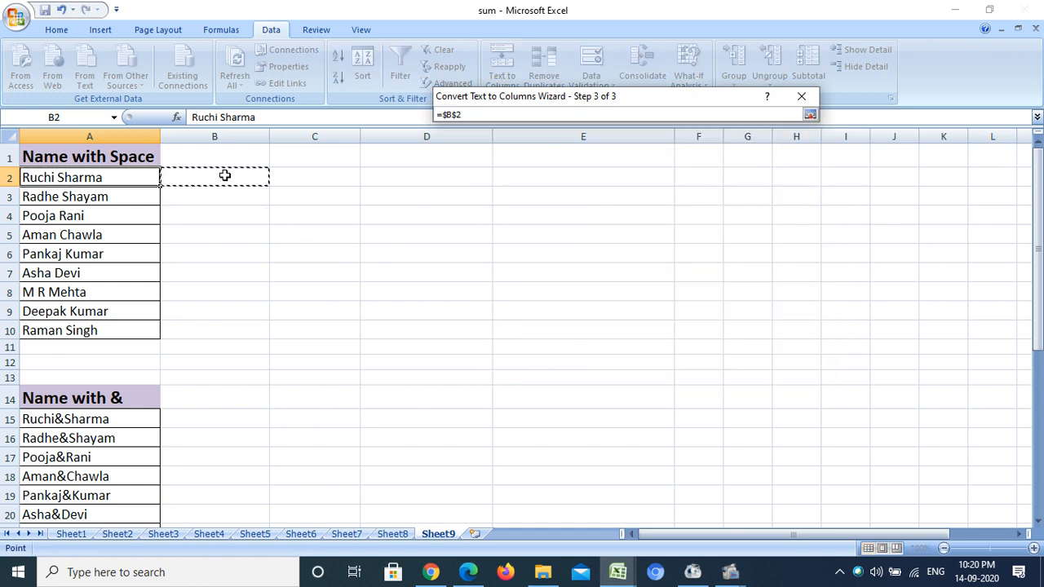
{"action": "left_click", "coordinate": [810, 114]}
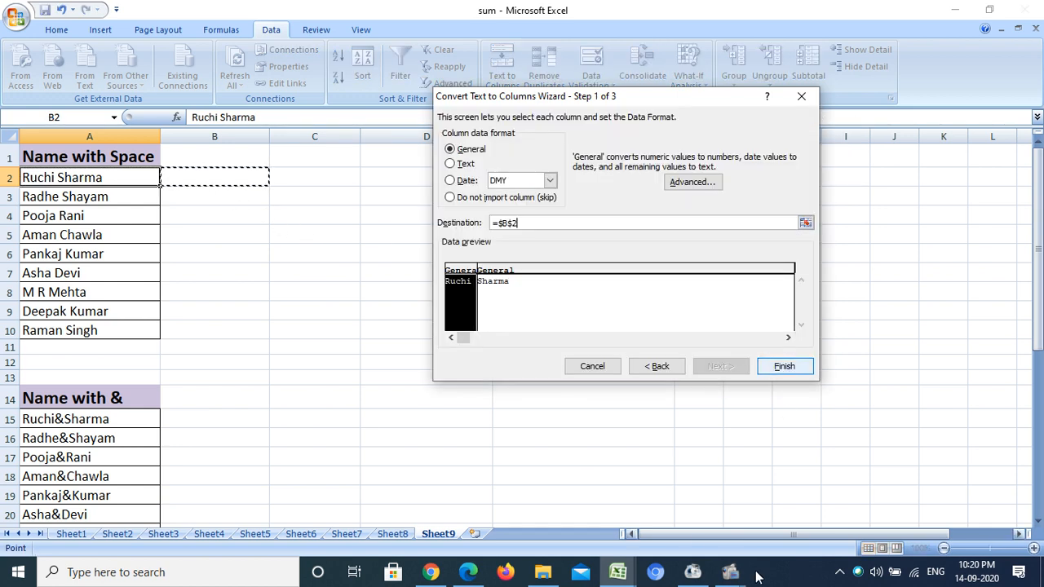
{"action": "left_click", "coordinate": [784, 367]}
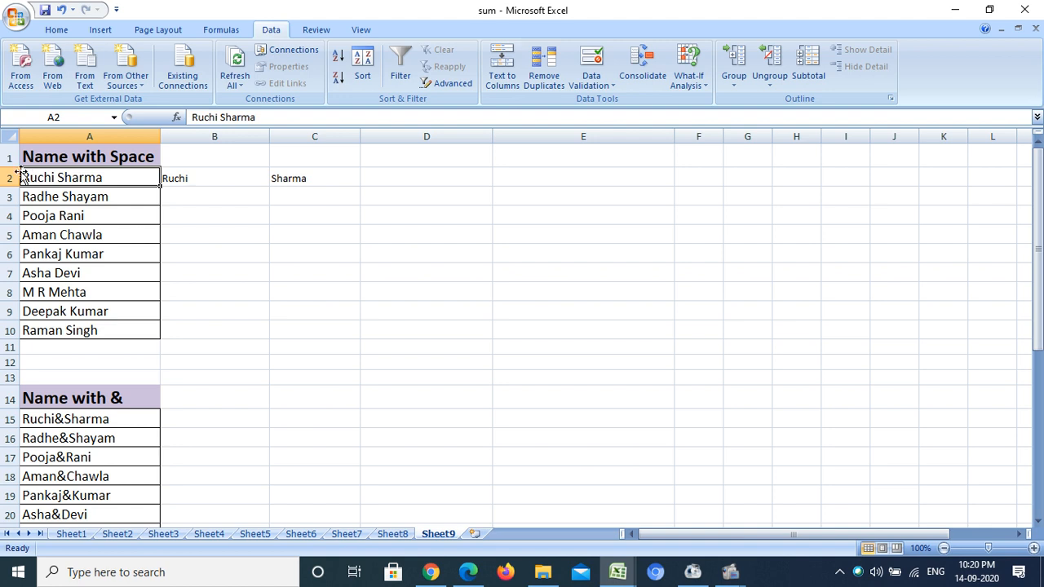
{"action": "left_click", "coordinate": [204, 174]}
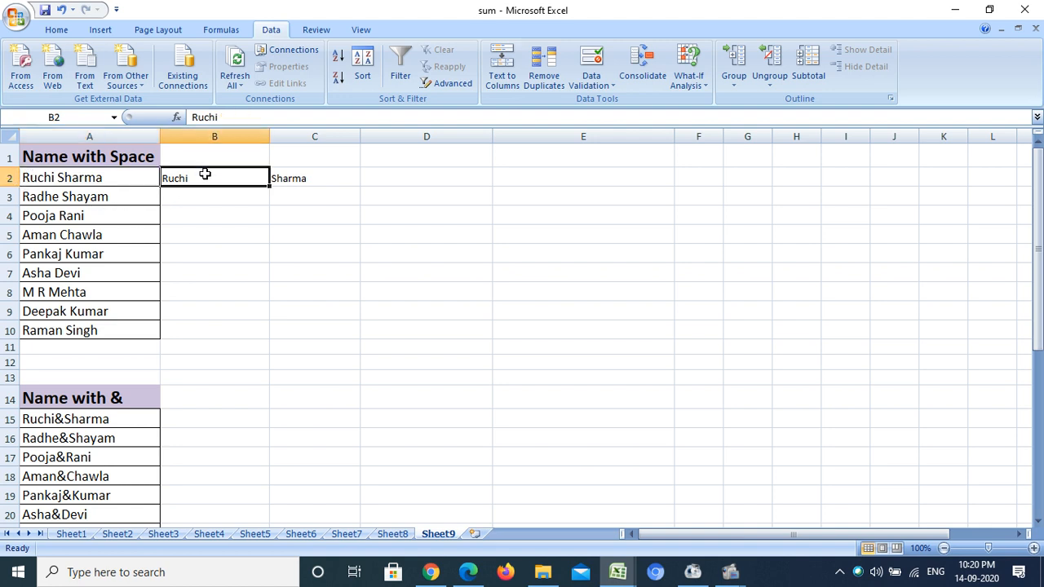
{"action": "left_click", "coordinate": [304, 173]}
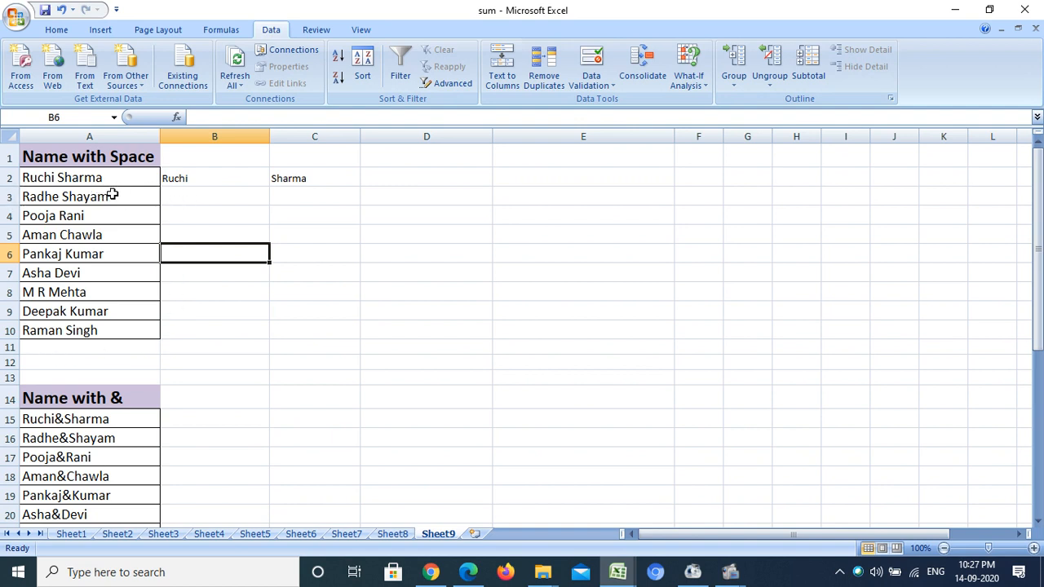
- Split the names in A3:A10 at the spaces with Text to Columns, using B3 as the destination
{"action": "left_click_drag", "start_coordinate": [112, 196], "coordinate": [96, 329]}
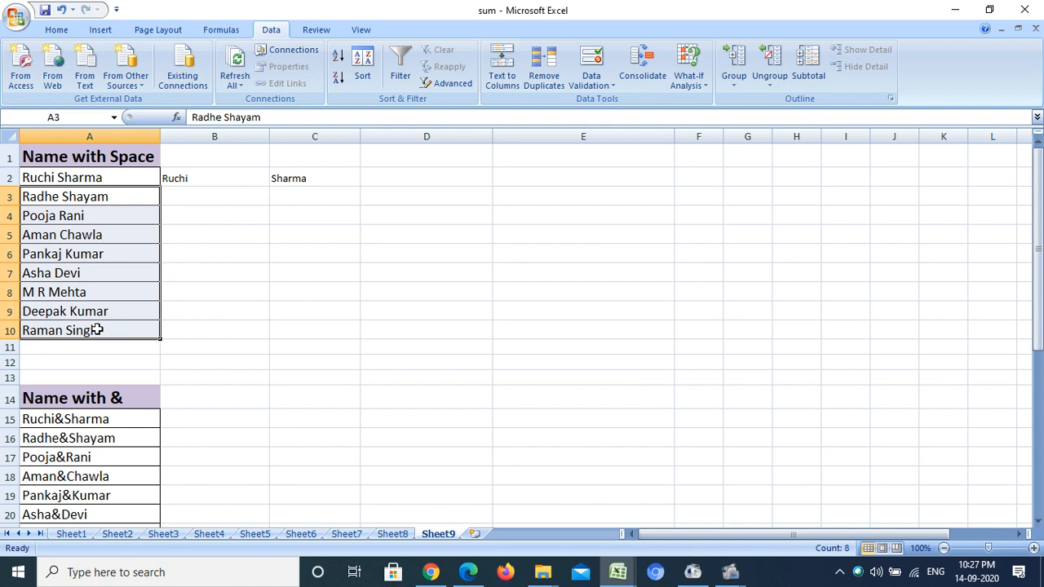
{"action": "left_click", "coordinate": [502, 66]}
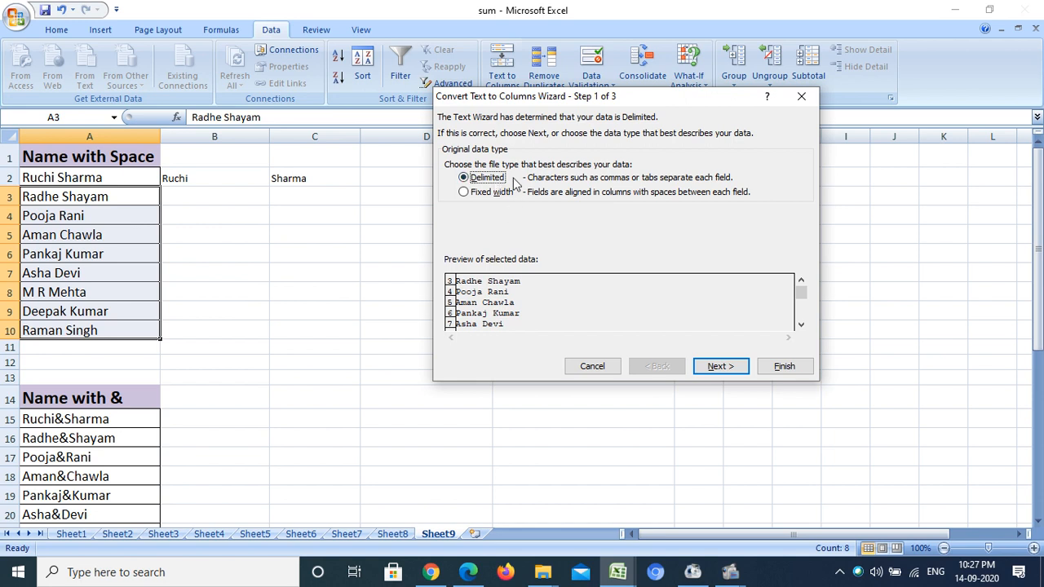
{"action": "left_click", "coordinate": [727, 366]}
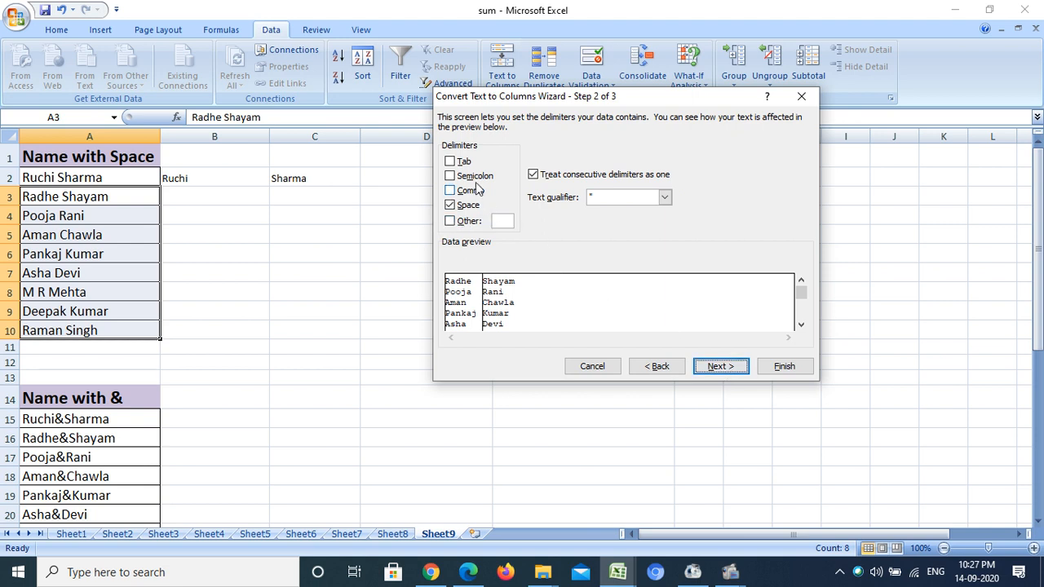
{"action": "left_click", "coordinate": [717, 367]}
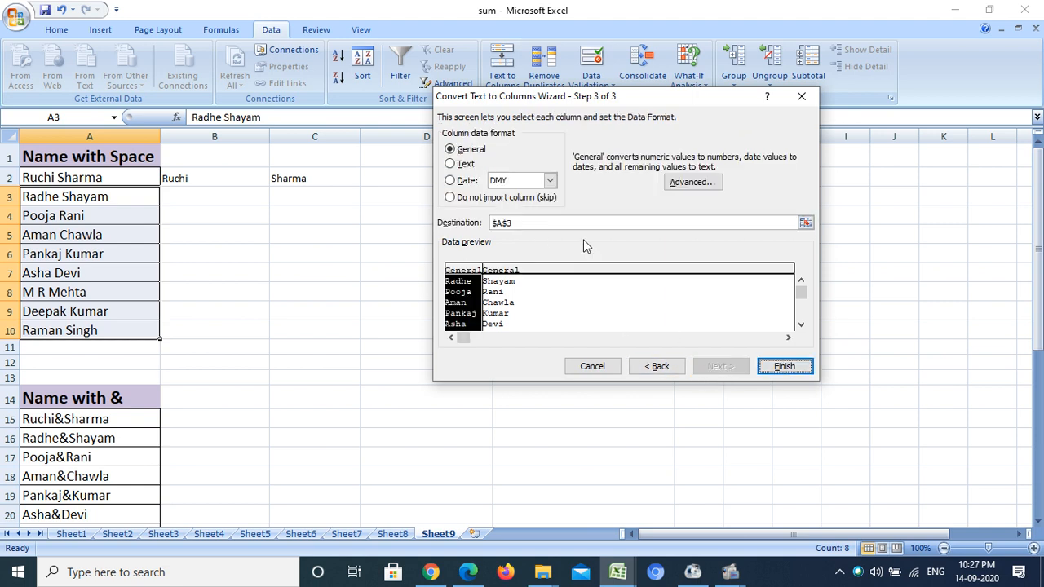
{"action": "left_click", "coordinate": [806, 224]}
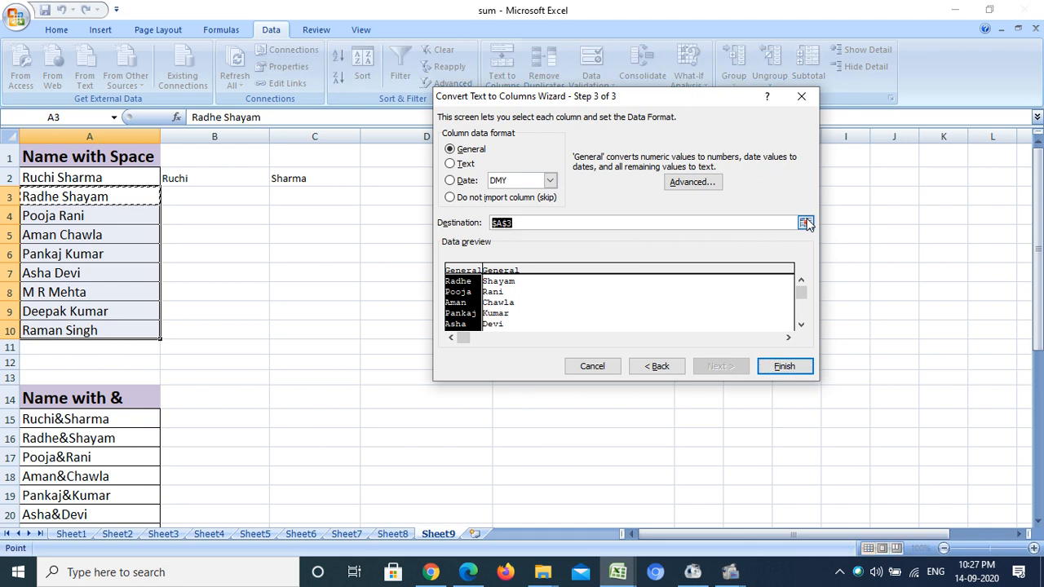
{"action": "left_click", "coordinate": [196, 196]}
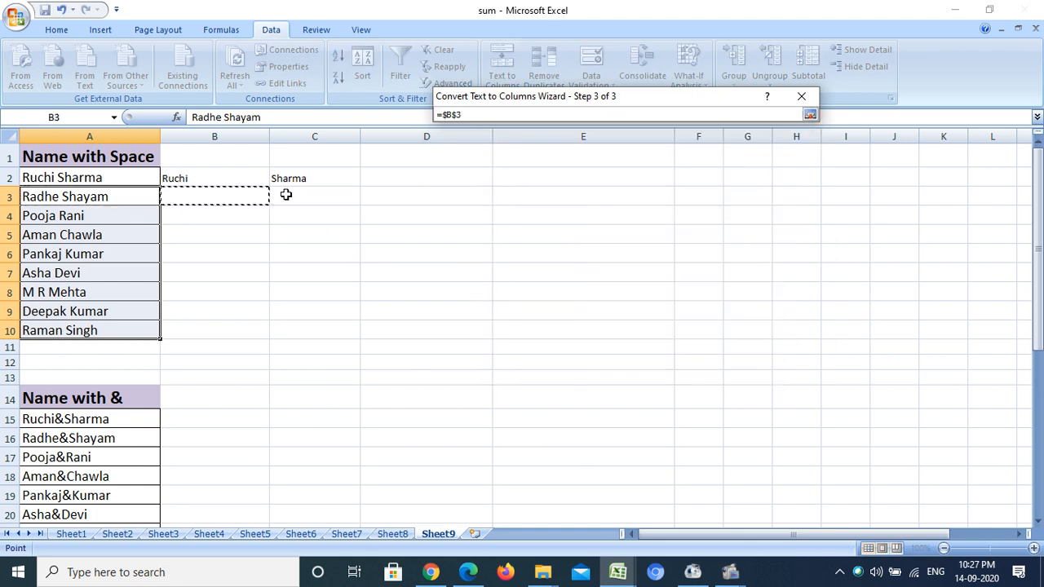
{"action": "left_click", "coordinate": [809, 114]}
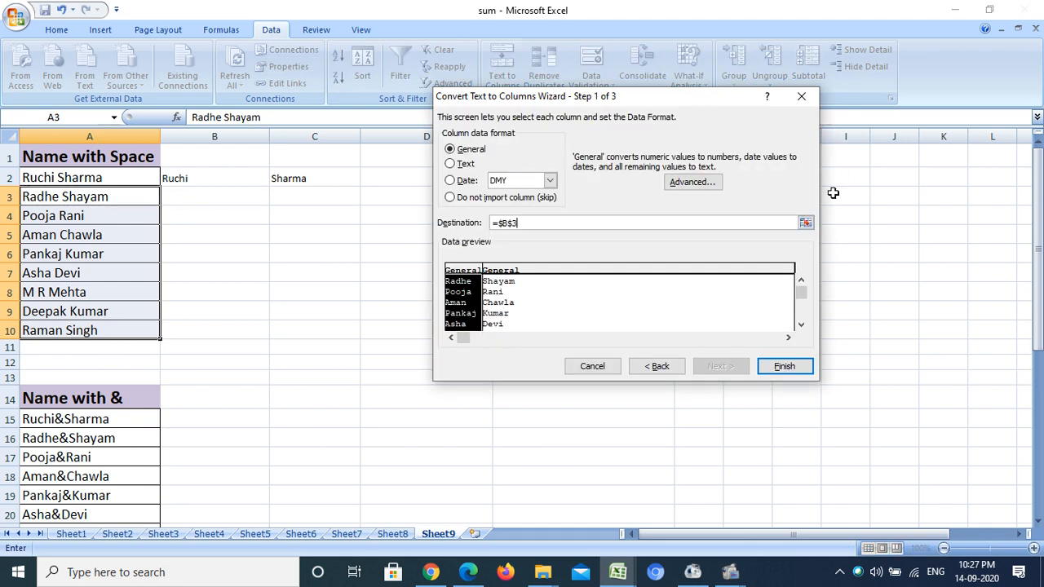
{"action": "left_click", "coordinate": [783, 367]}
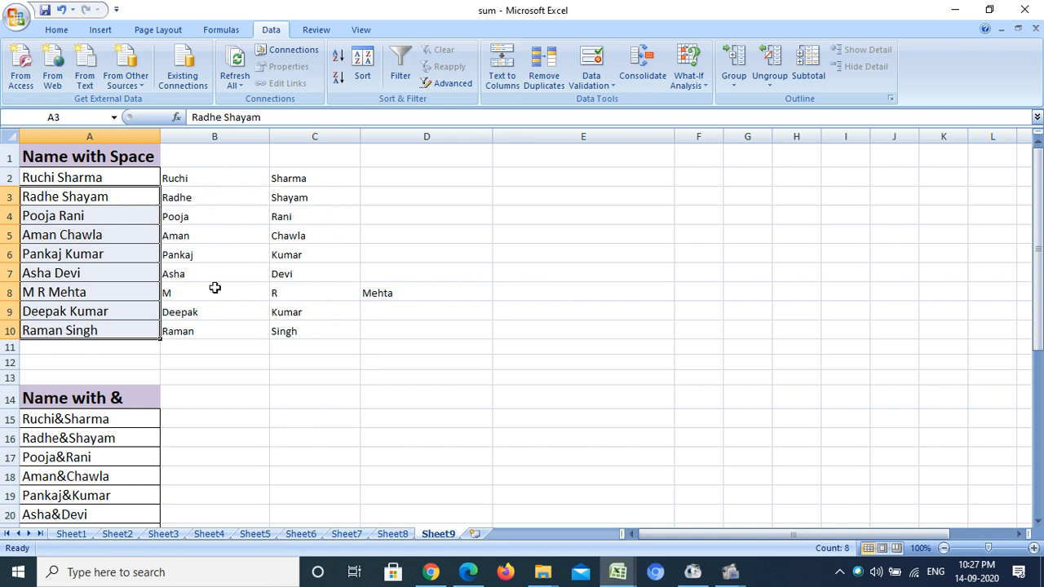
{"action": "left_click_drag", "start_coordinate": [186, 294], "coordinate": [416, 294]}
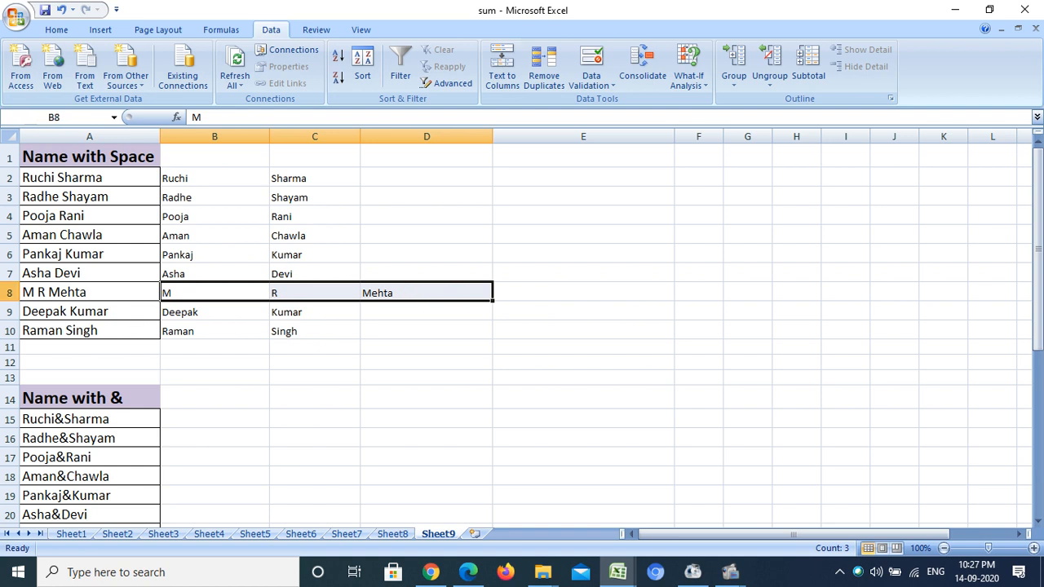
{"action": "left_click", "coordinate": [36, 291]}
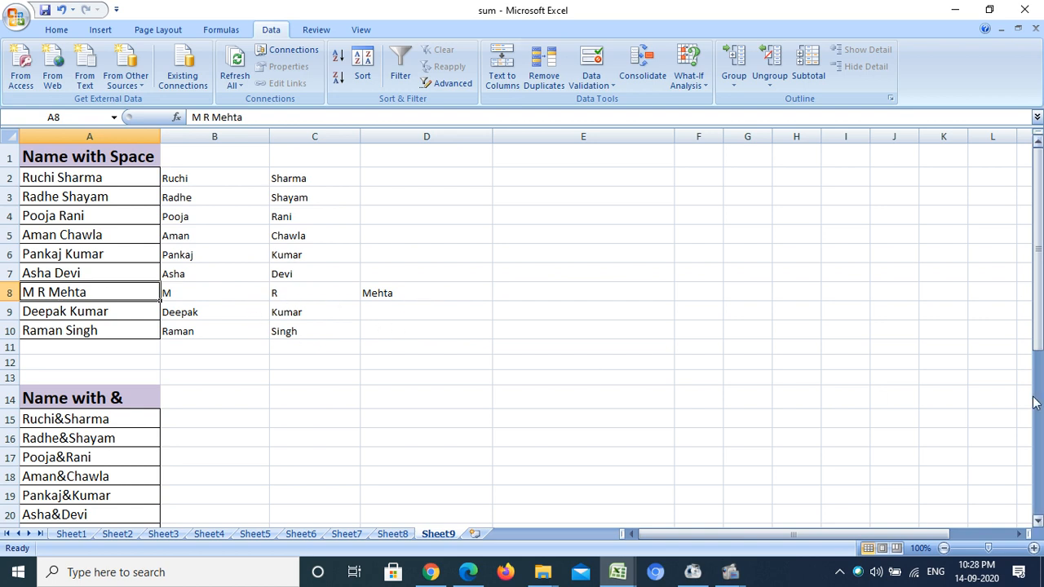
- Start a delimited Text to Columns split of A15 with & as the Other delimiter and Space deselected
{"action": "left_click_drag", "start_coordinate": [1040, 295], "coordinate": [1039, 385]}
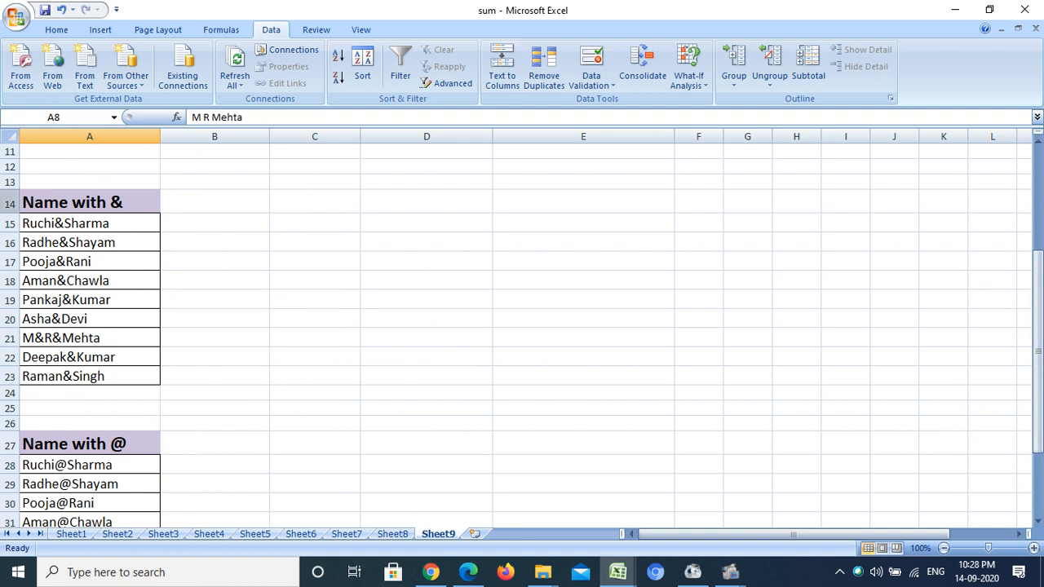
{"action": "left_click", "coordinate": [121, 222]}
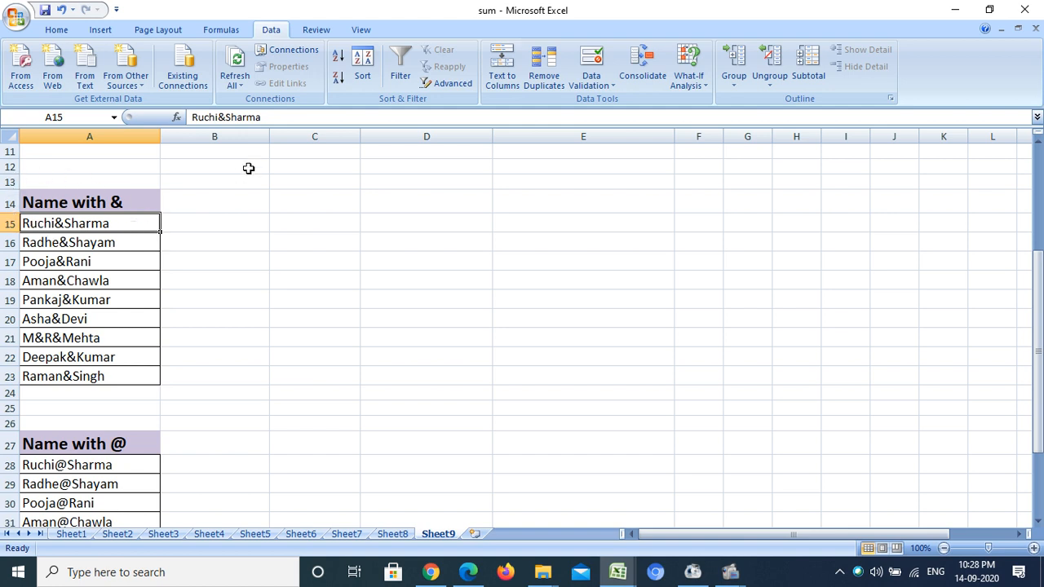
{"action": "left_click", "coordinate": [519, 77]}
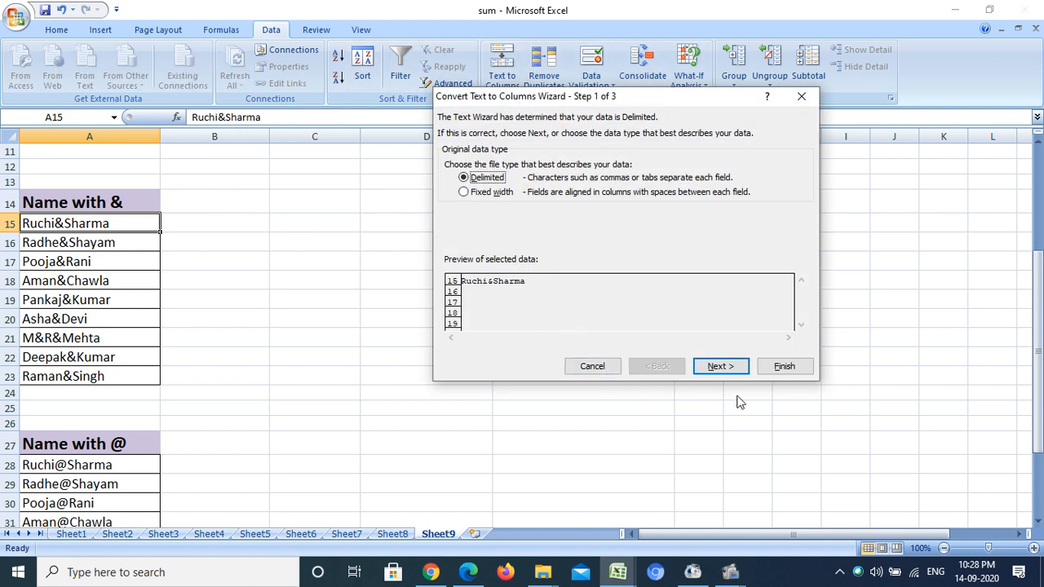
{"action": "left_click", "coordinate": [728, 368]}
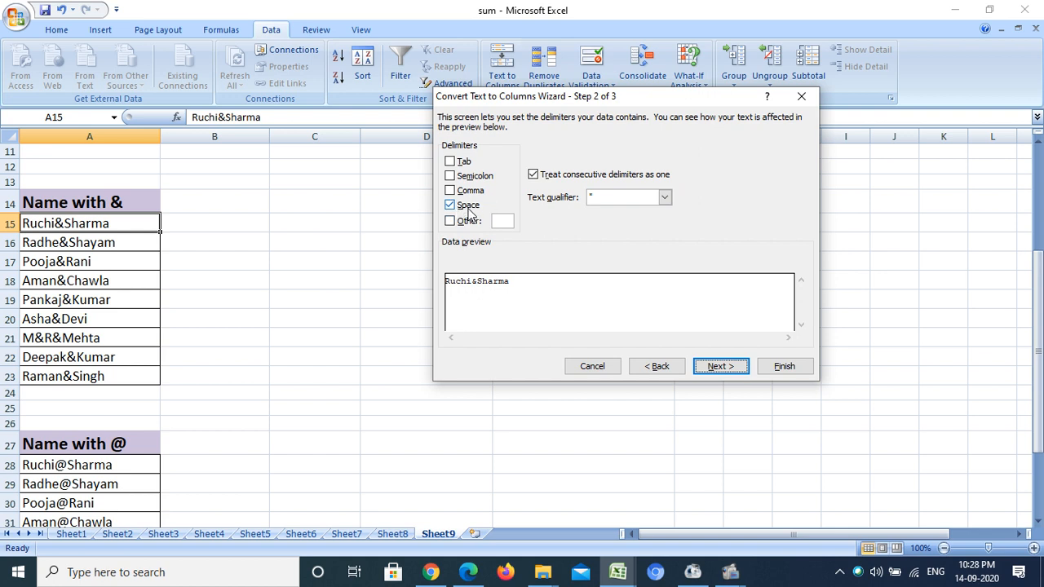
{"action": "left_click", "coordinate": [468, 209]}
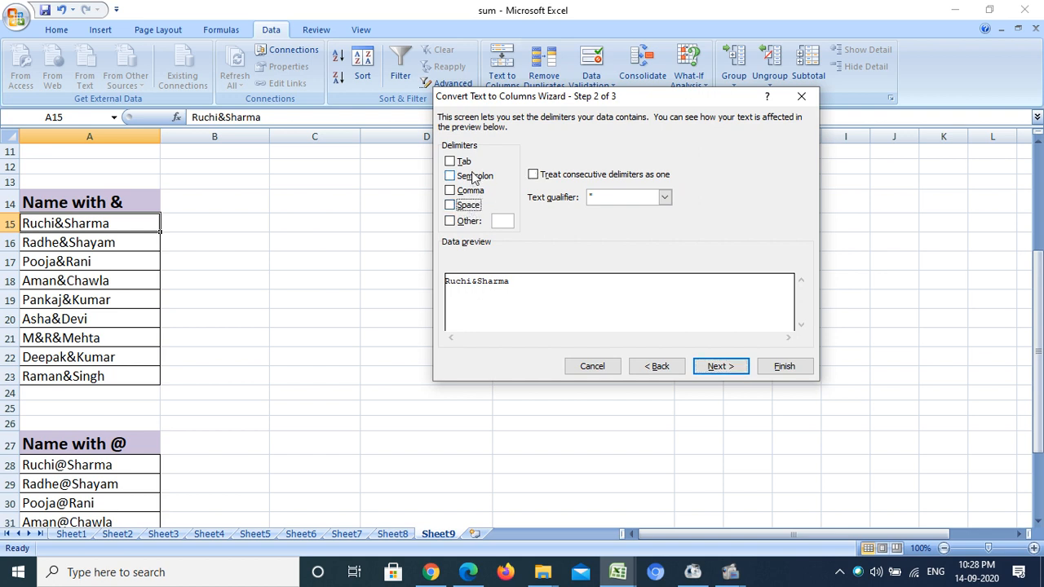
{"action": "left_click", "coordinate": [450, 221]}
{"action": "type", "text": "&"}
- Set B15 as the destination for the split of A15 and finish the conversion
{"action": "left_click", "coordinate": [721, 368]}
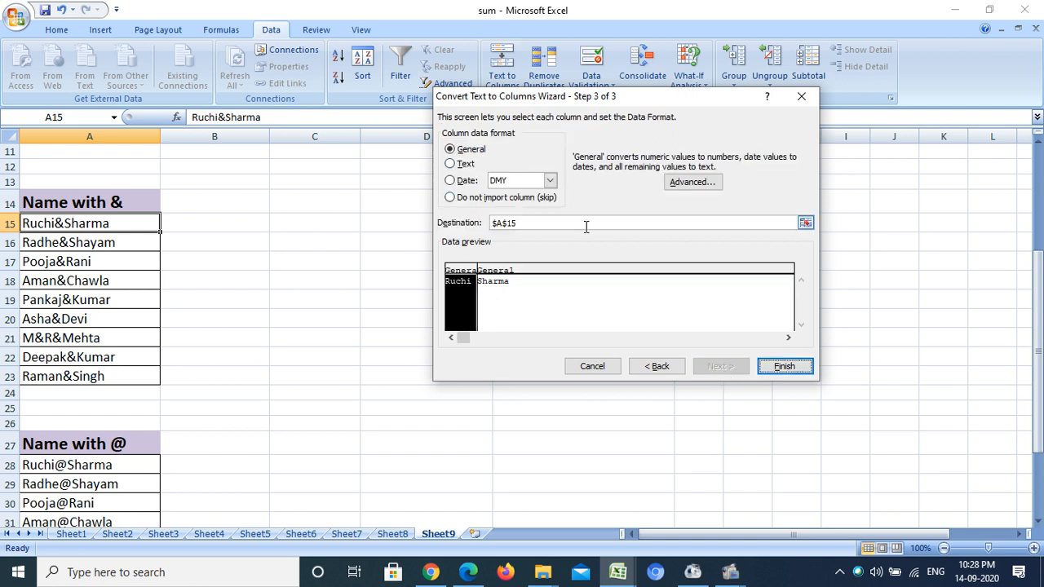
{"action": "left_click", "coordinate": [805, 222]}
{"action": "left_click", "coordinate": [208, 217]}
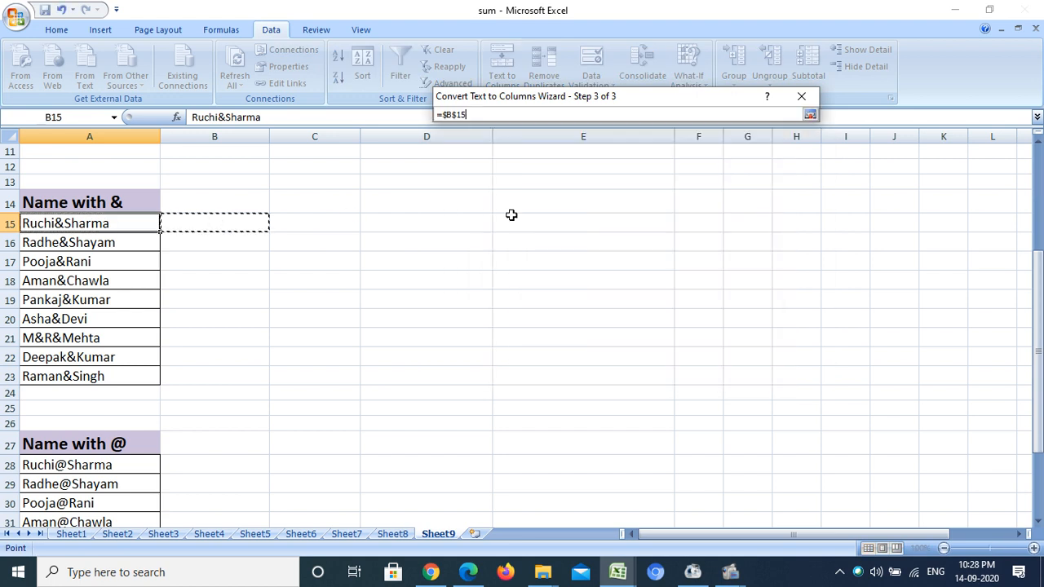
{"action": "left_click", "coordinate": [809, 114]}
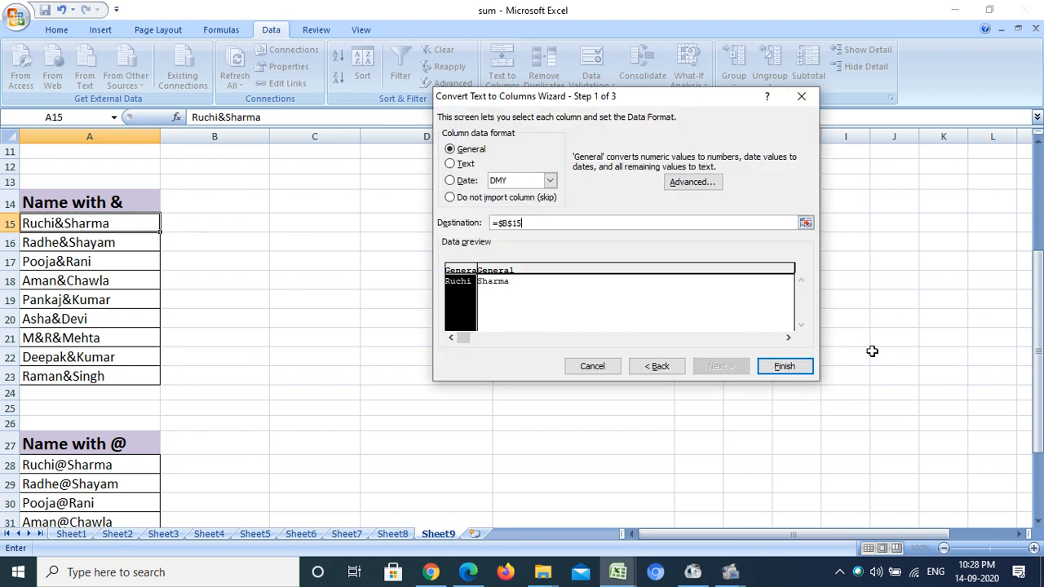
{"action": "left_click", "coordinate": [785, 367]}
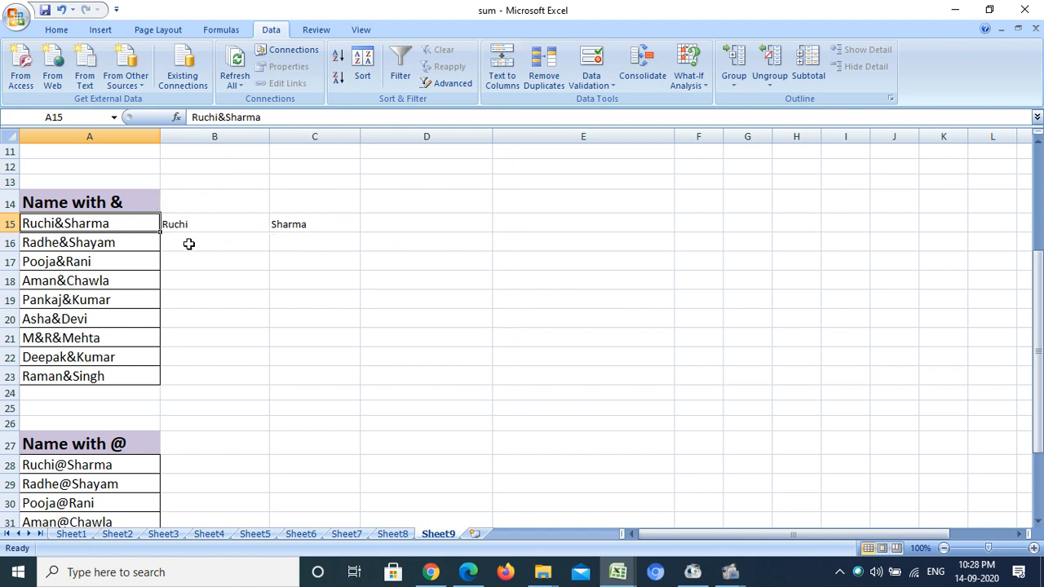
- Split the names in A16:A23 at the & character with Text to Columns, using B16 as the destination
{"action": "left_click", "coordinate": [93, 241]}
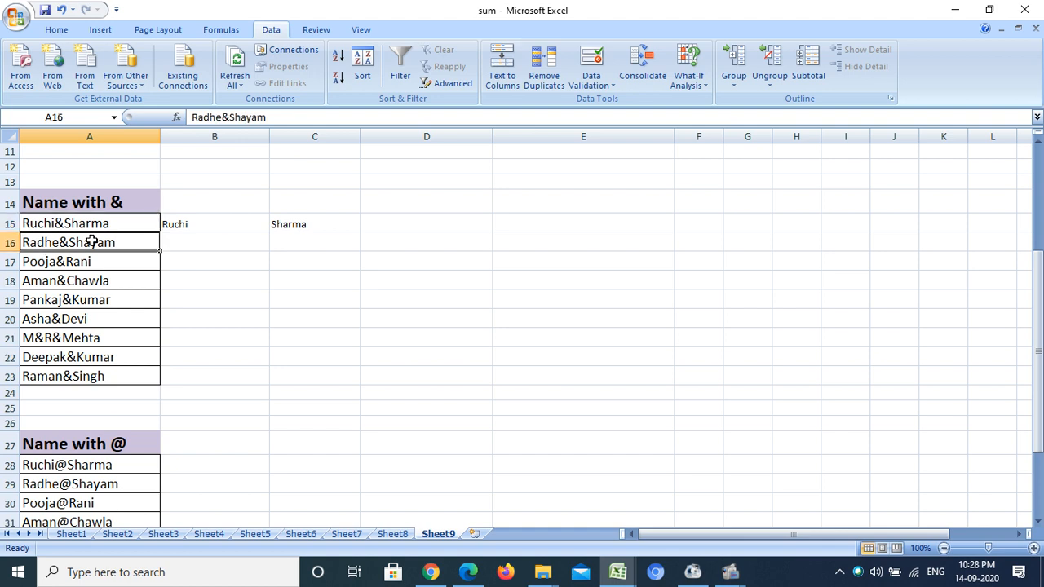
{"action": "left_click_drag", "start_coordinate": [97, 241], "coordinate": [83, 382]}
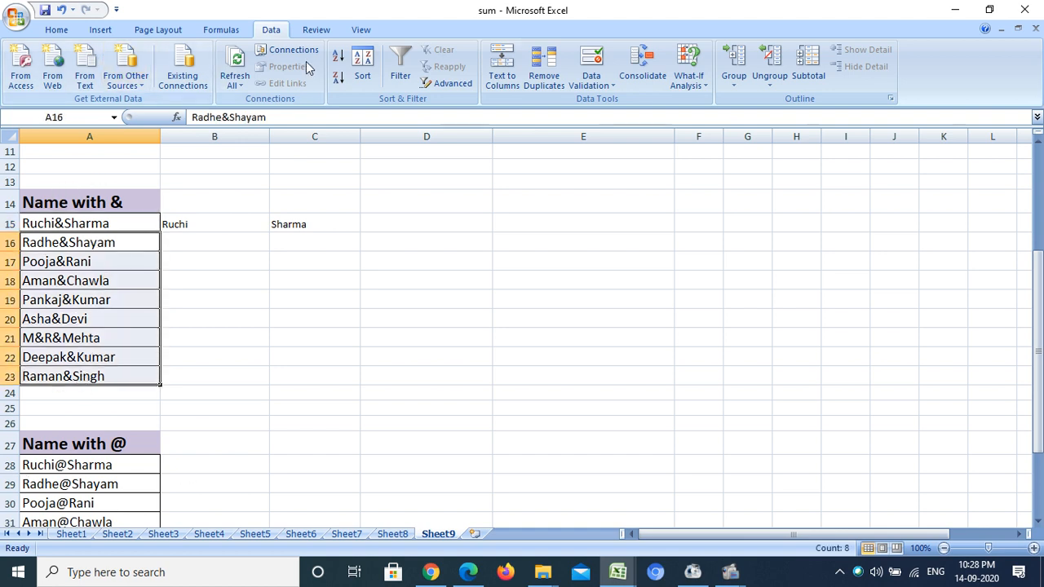
{"action": "left_click", "coordinate": [506, 67]}
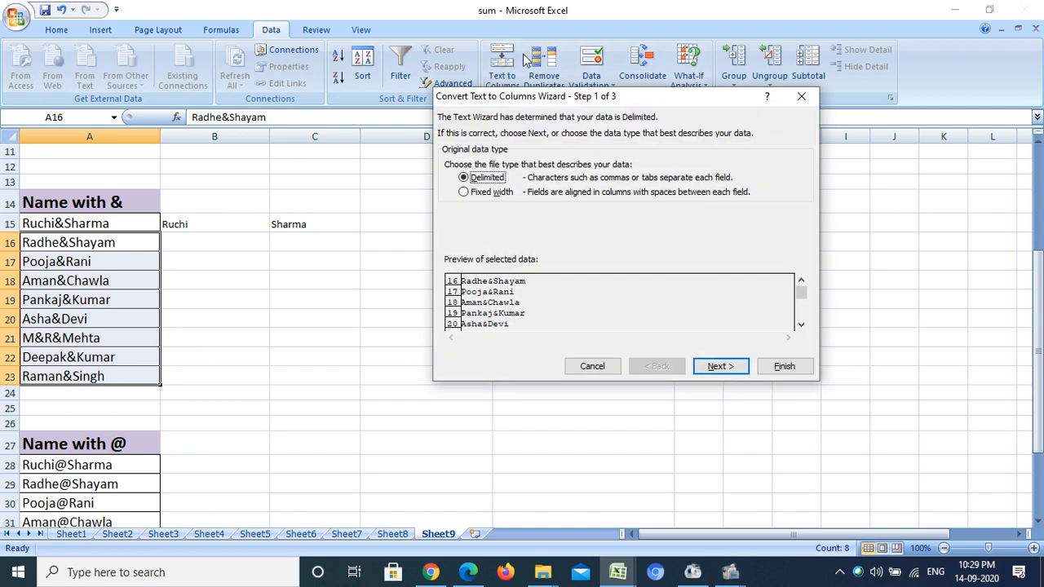
{"action": "left_click", "coordinate": [709, 374]}
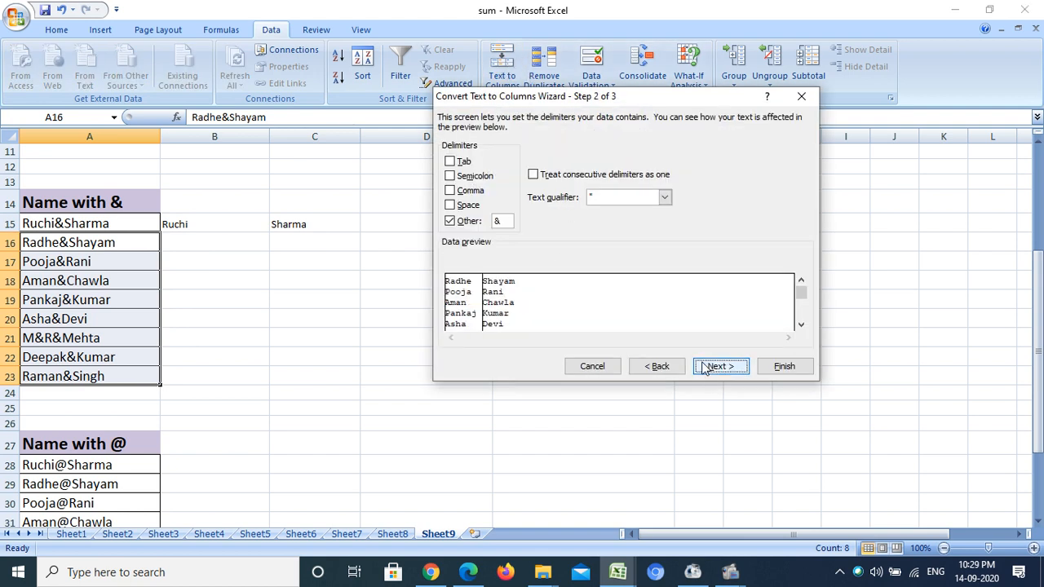
{"action": "left_click", "coordinate": [705, 369]}
{"action": "left_click", "coordinate": [805, 222]}
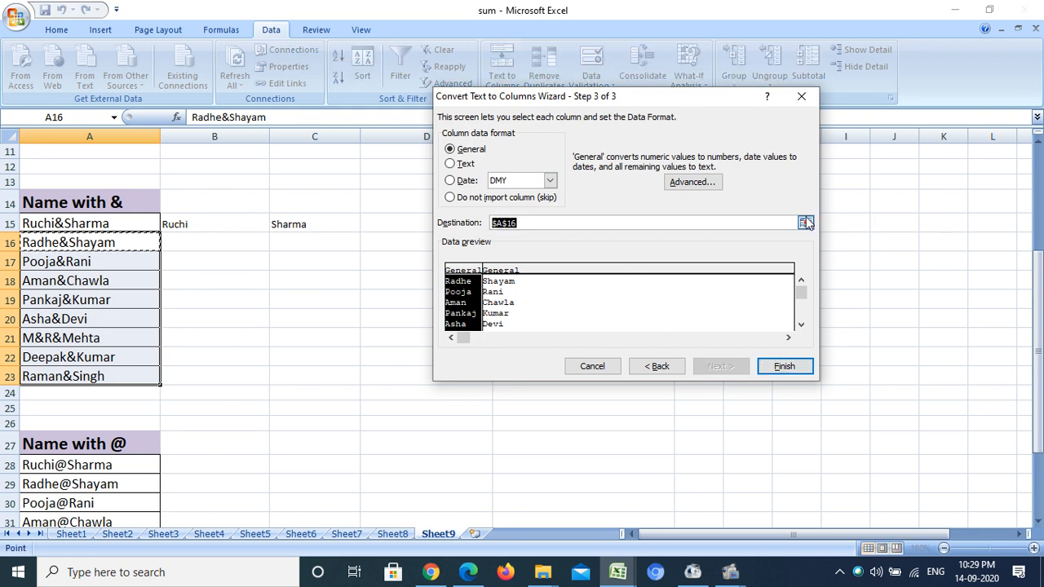
{"action": "left_click", "coordinate": [197, 242]}
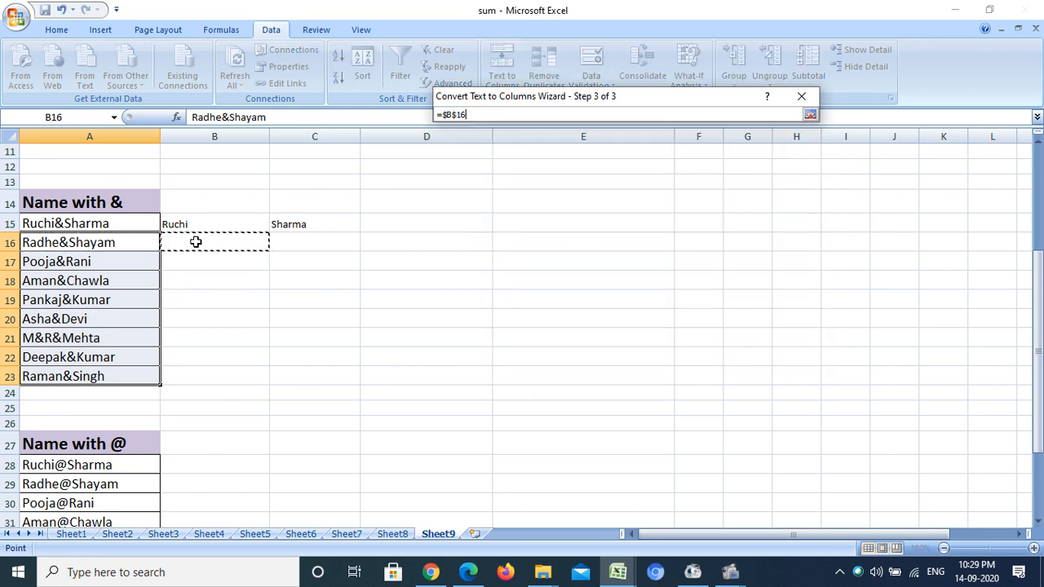
{"action": "left_click", "coordinate": [811, 115]}
{"action": "left_click", "coordinate": [785, 366]}
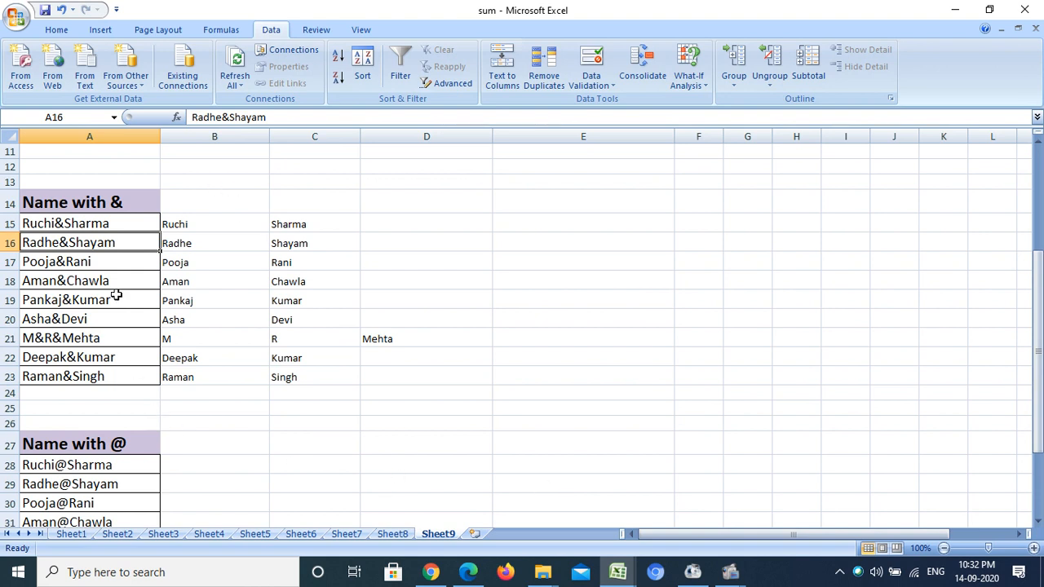
- Start a delimited Text to Columns split of A28:A36 with @ as the Other delimiter
{"action": "left_click_drag", "start_coordinate": [1037, 263], "coordinate": [1037, 281]}
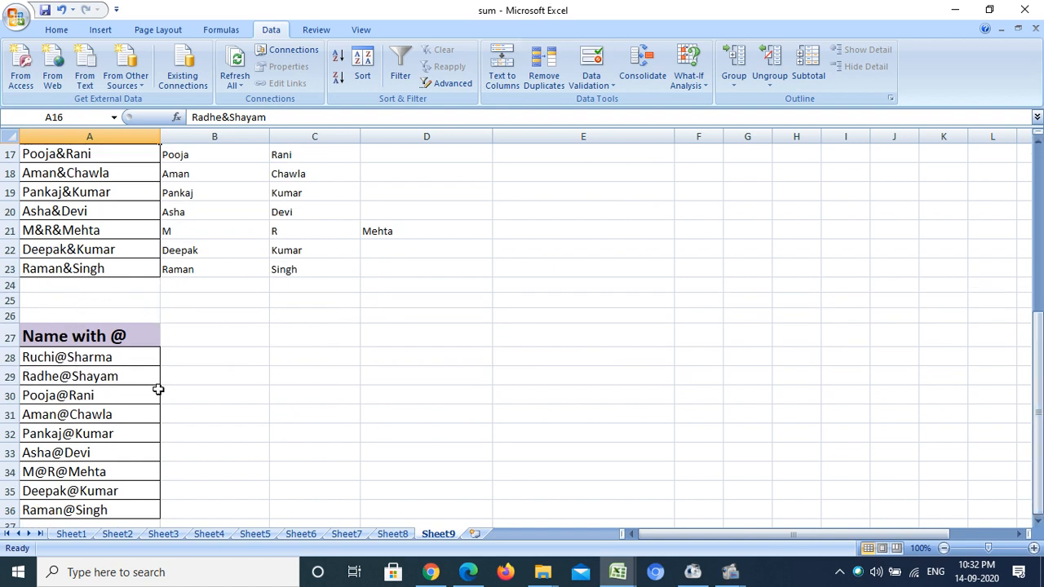
{"action": "left_click", "coordinate": [179, 362]}
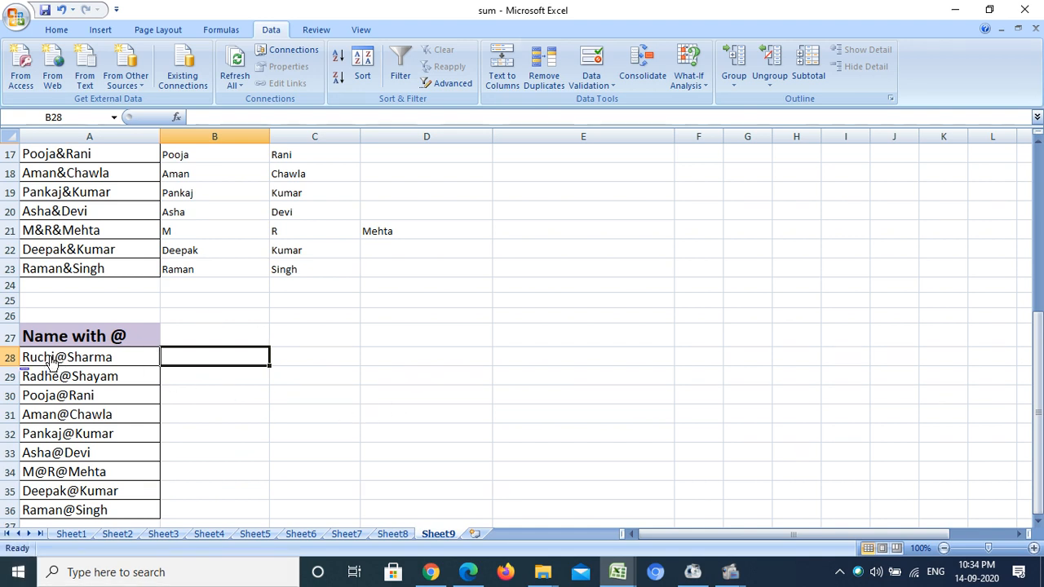
{"action": "left_click_drag", "start_coordinate": [147, 353], "coordinate": [114, 515]}
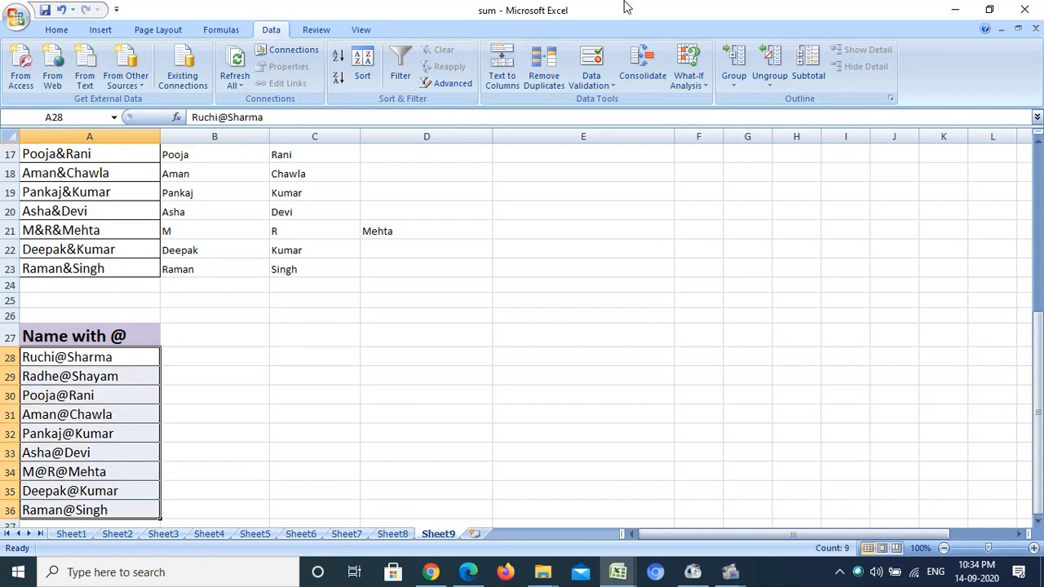
{"action": "left_click", "coordinate": [502, 75]}
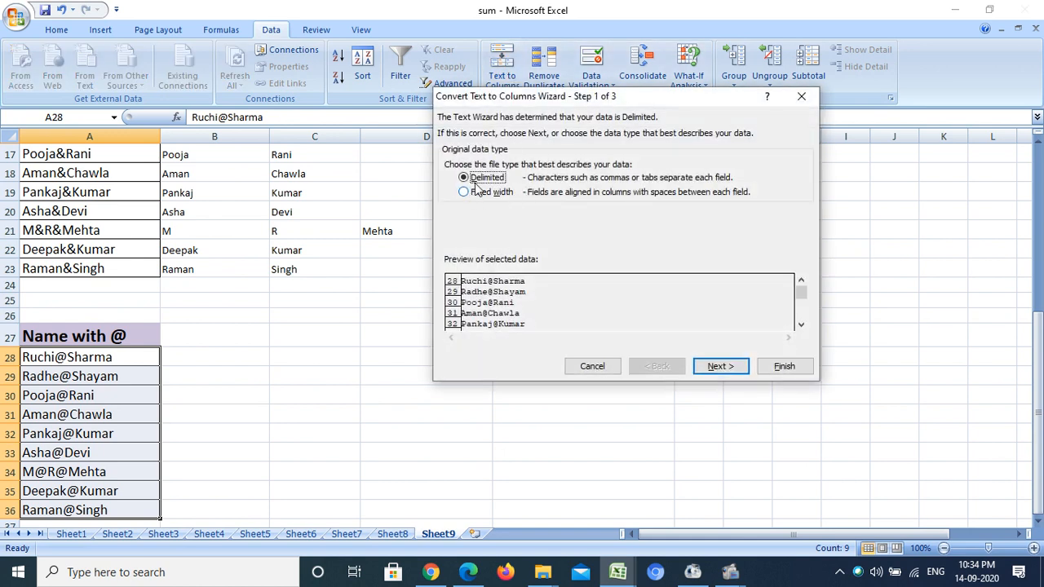
{"action": "left_click", "coordinate": [721, 368]}
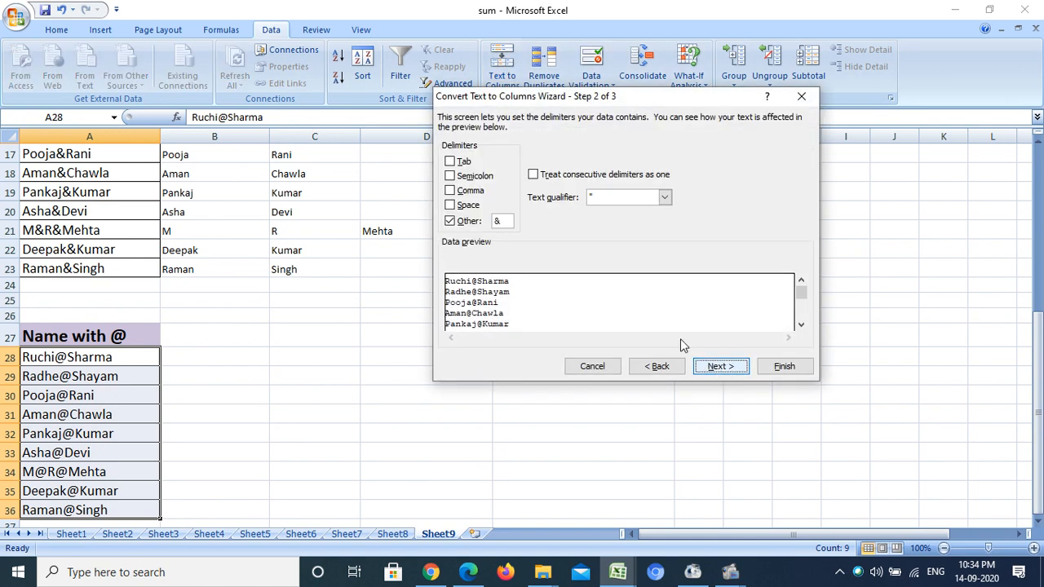
{"action": "left_click_drag", "start_coordinate": [509, 220], "coordinate": [481, 222]}
{"action": "type", "text": "@"}
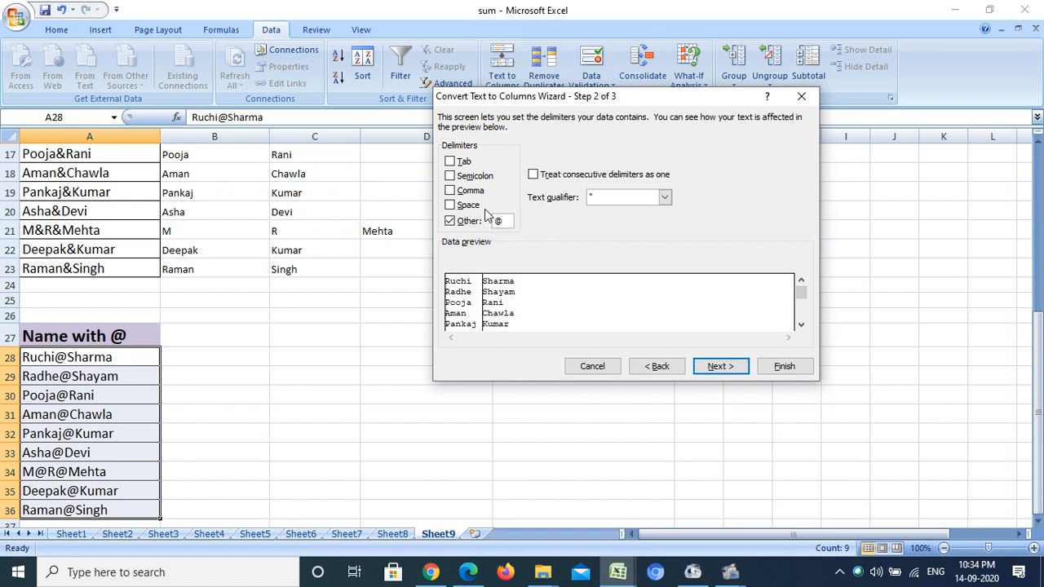
- Set B28 as the destination for the split of A28:A36 and finish the conversion
{"action": "left_click", "coordinate": [729, 370]}
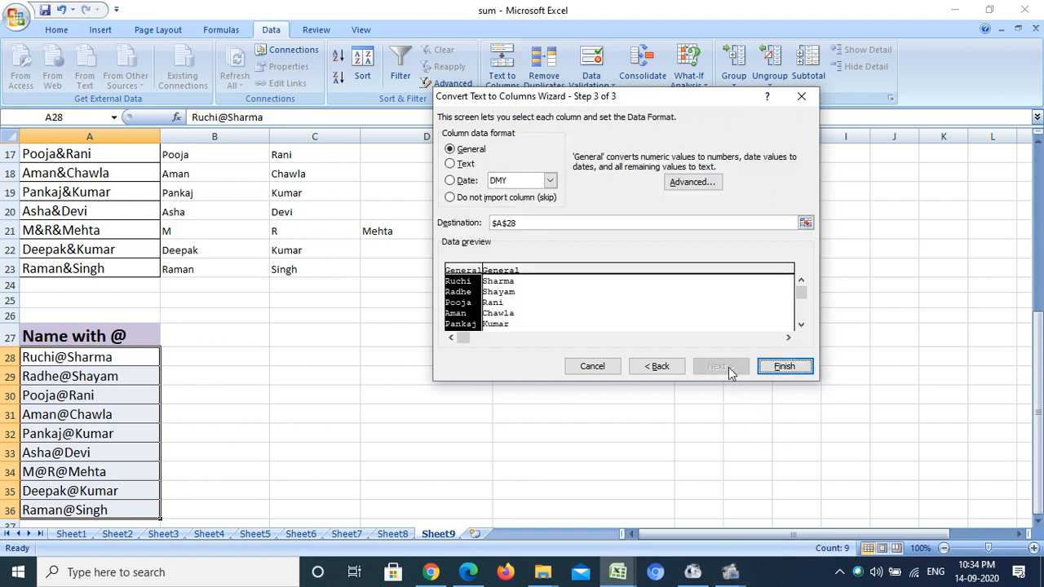
{"action": "left_click", "coordinate": [804, 223]}
{"action": "left_click", "coordinate": [217, 354]}
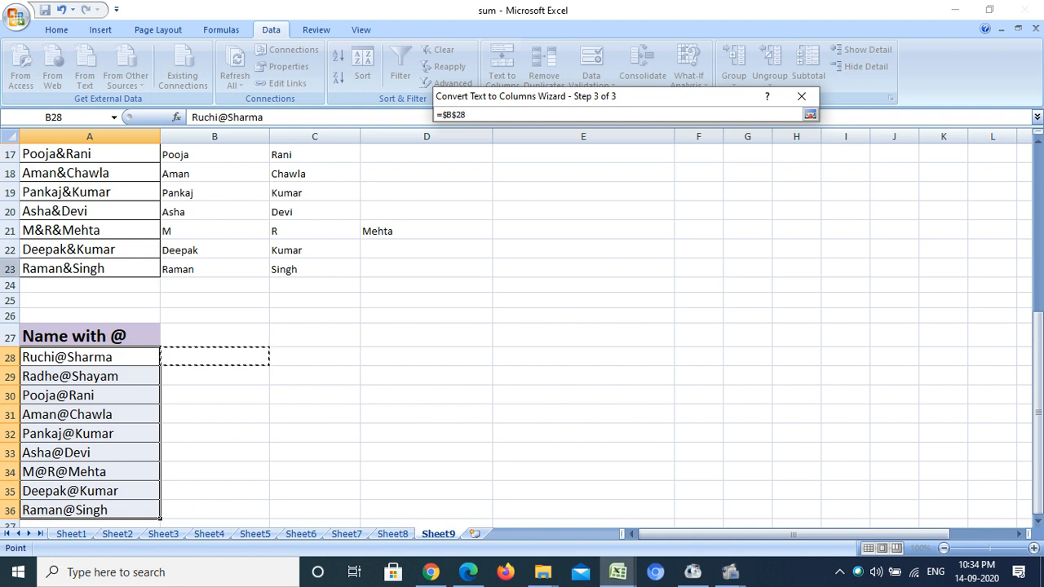
{"action": "left_click", "coordinate": [809, 114]}
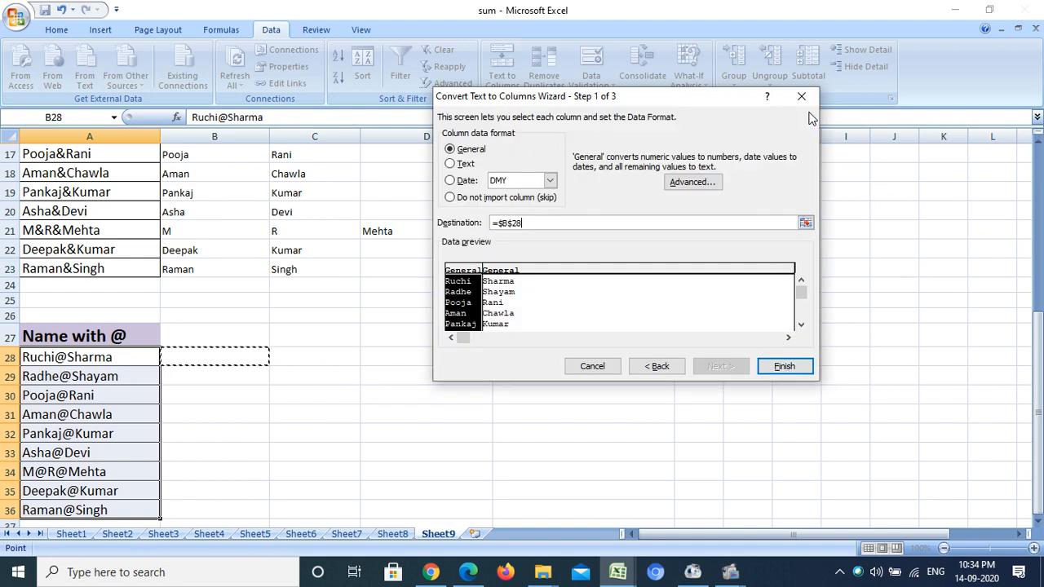
{"action": "left_click", "coordinate": [795, 365]}
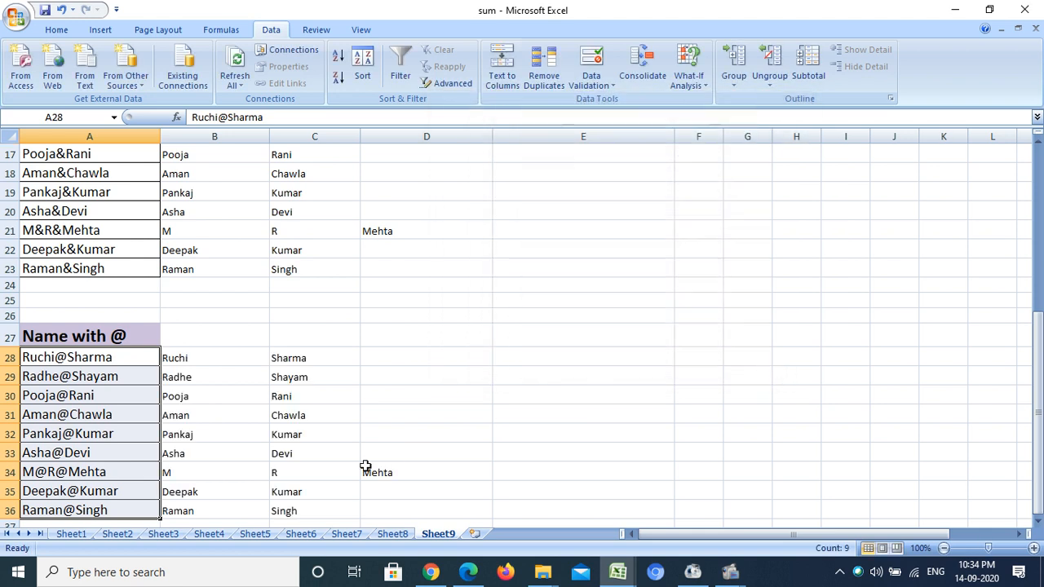
- Start a Fixed width Text to Columns split of the space-separated names in A2:A10
{"action": "mouse_move", "coordinate": [1041, 272]}
{"action": "left_mouse_down"}
{"action": "mouse_move", "coordinate": [1040, 262]}
{"action": "mouse_move", "coordinate": [1041, 272]}
{"action": "left_mouse_up"}
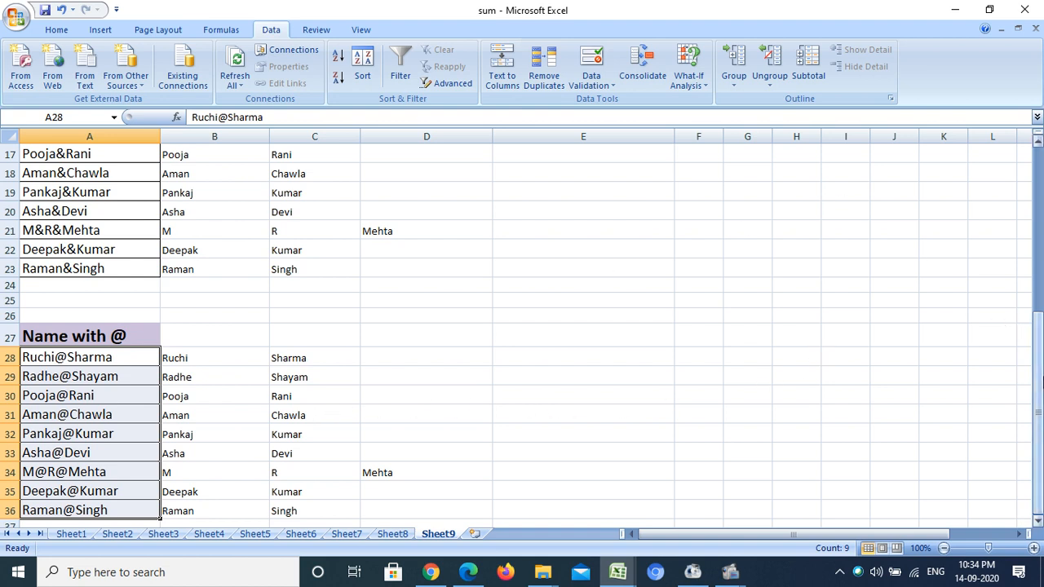
{"action": "left_click_drag", "start_coordinate": [1037, 456], "coordinate": [1037, 367]}
{"action": "left_click", "coordinate": [542, 174]}
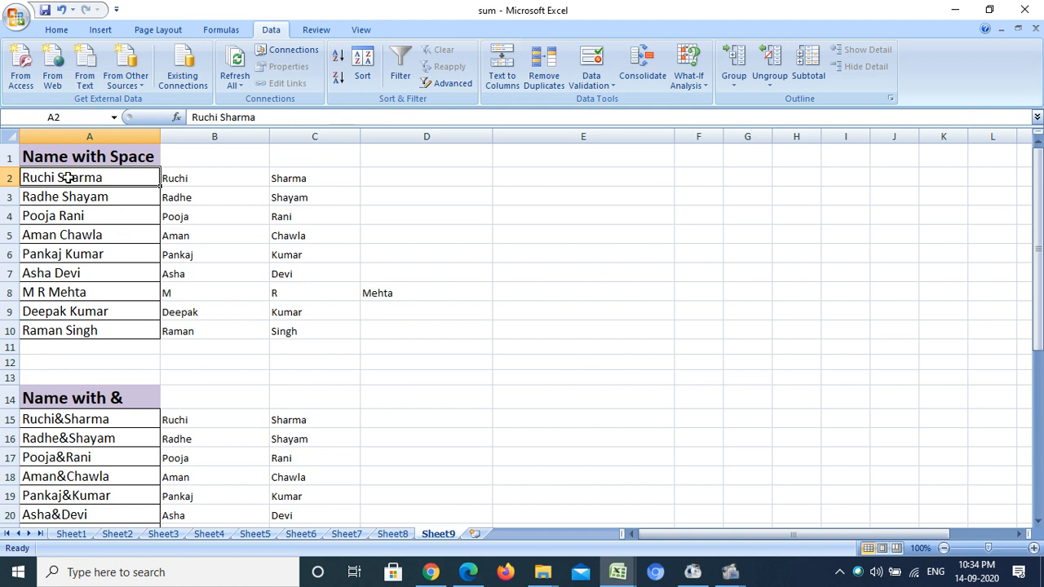
{"action": "left_click_drag", "start_coordinate": [68, 178], "coordinate": [77, 331]}
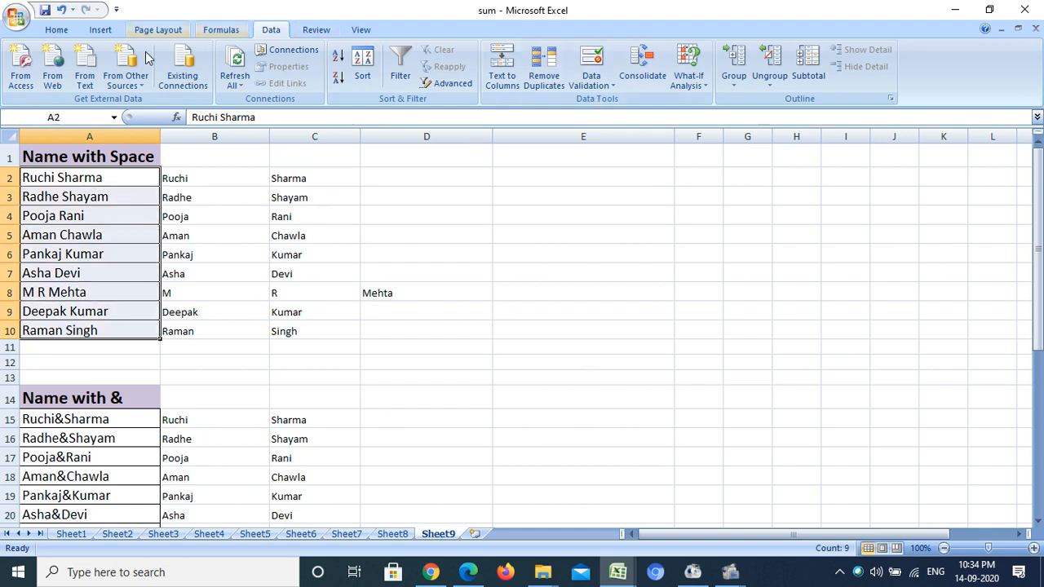
{"action": "left_click", "coordinate": [505, 76]}
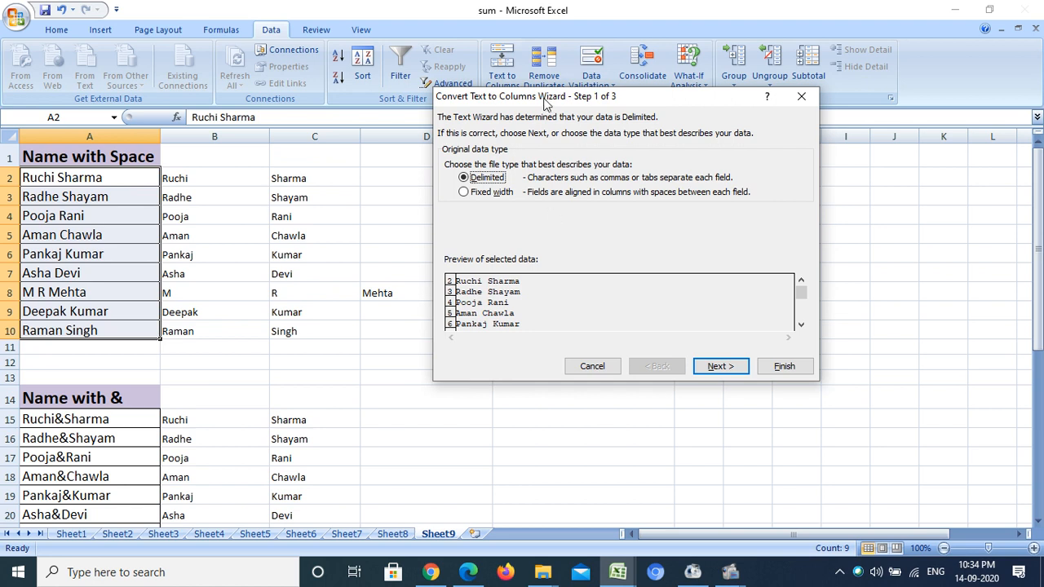
{"action": "left_click_drag", "start_coordinate": [544, 103], "coordinate": [485, 46]}
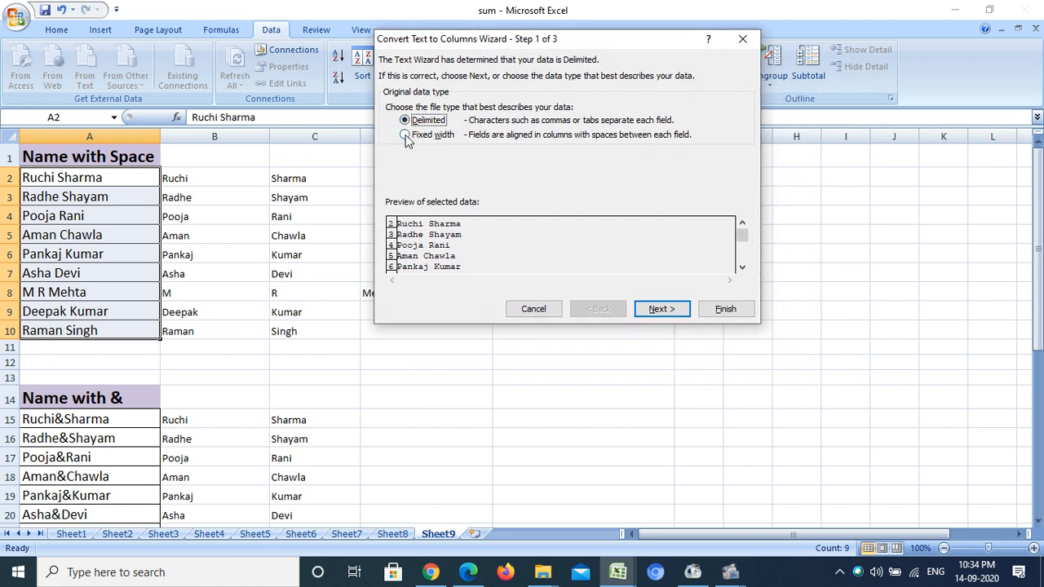
{"action": "left_click", "coordinate": [404, 135]}
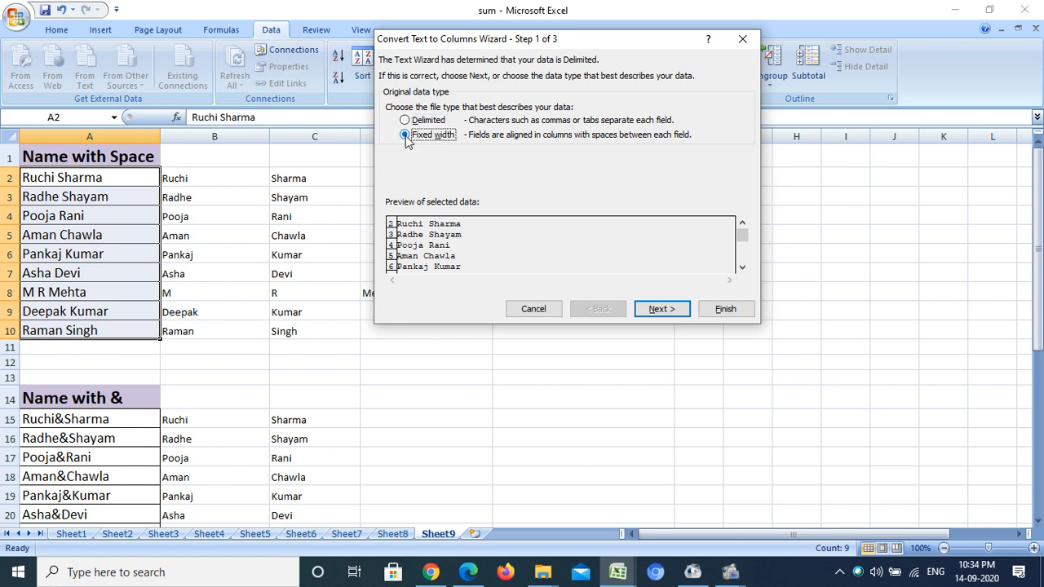
{"action": "left_click", "coordinate": [659, 309]}
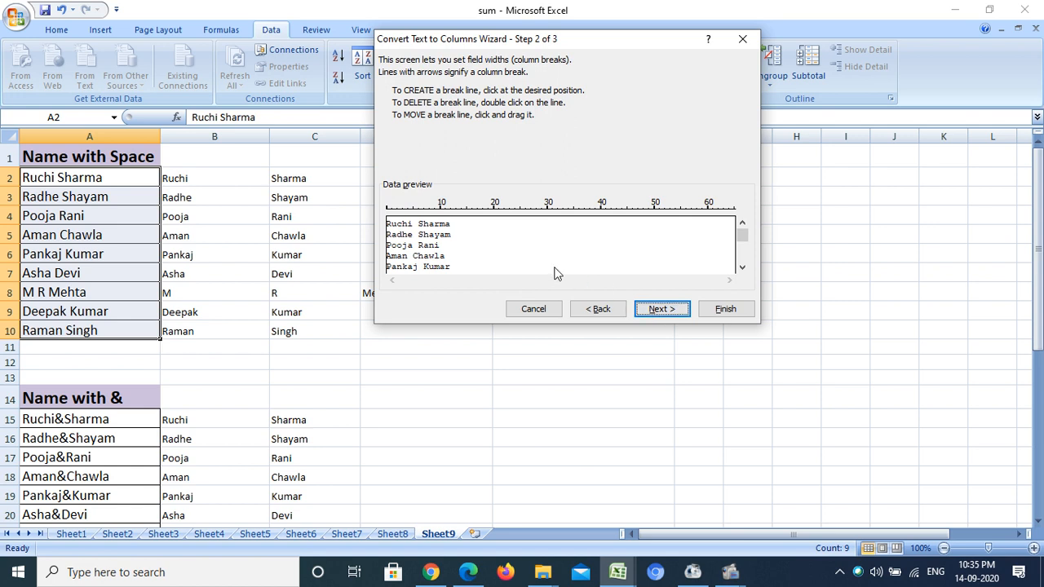
- Place one column break after the second character of the A2:A10 names and continue to the column format settings
{"action": "left_click", "coordinate": [413, 205]}
{"action": "left_click", "coordinate": [397, 216]}
{"action": "left_click_drag", "start_coordinate": [400, 215], "coordinate": [398, 215]}
{"action": "left_click_drag", "start_coordinate": [397, 213], "coordinate": [432, 225]}
{"action": "left_click_drag", "start_coordinate": [430, 215], "coordinate": [397, 214]}
{"action": "left_click", "coordinate": [662, 311]}
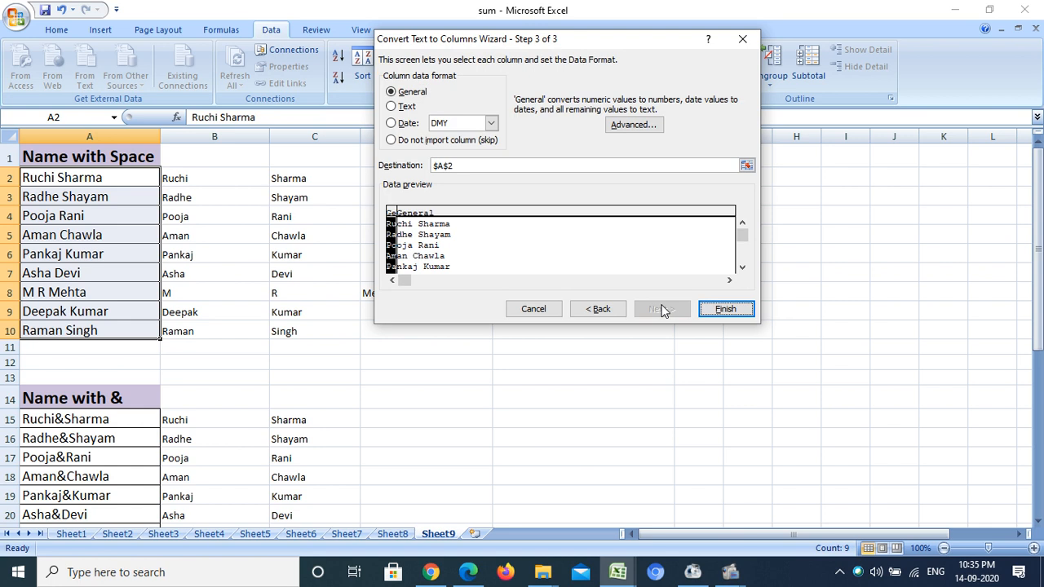
- Set E2 as the destination, finish the fixed-width split of A2:A10, and widen column F to fit the split text
{"action": "left_click", "coordinate": [747, 166]}
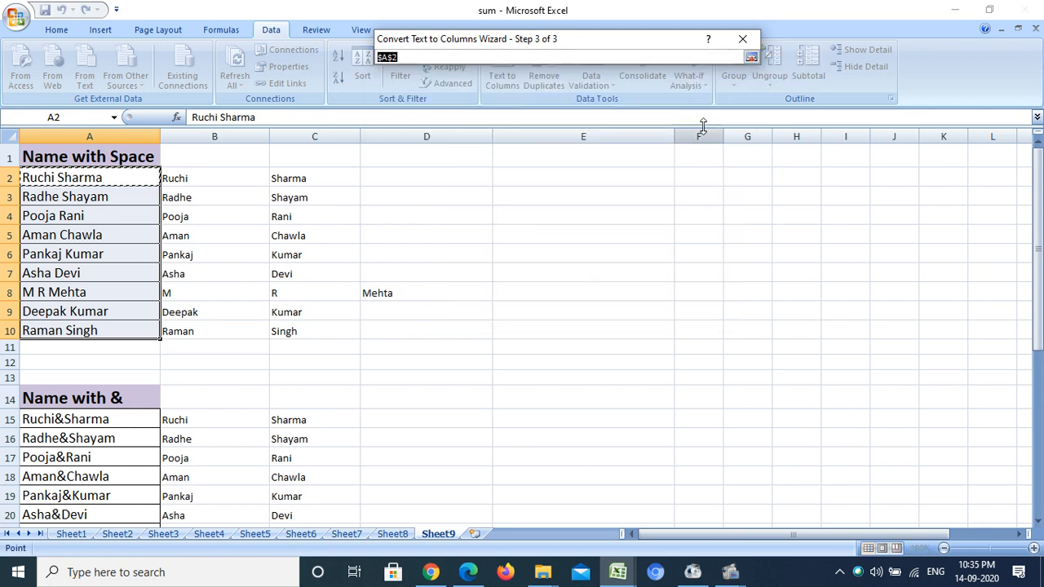
{"action": "left_click", "coordinate": [562, 174]}
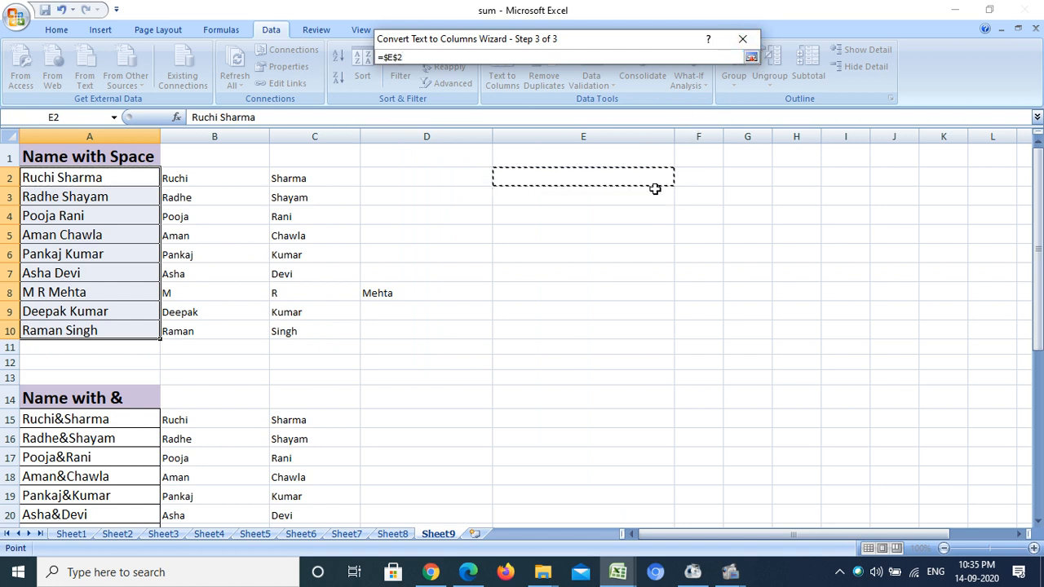
{"action": "left_click", "coordinate": [750, 56]}
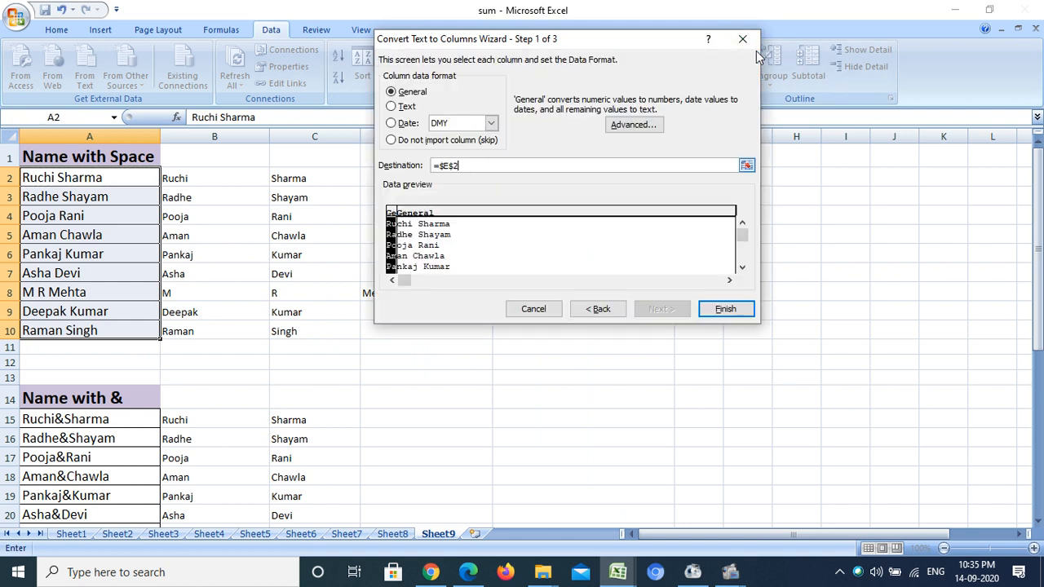
{"action": "left_click", "coordinate": [722, 310]}
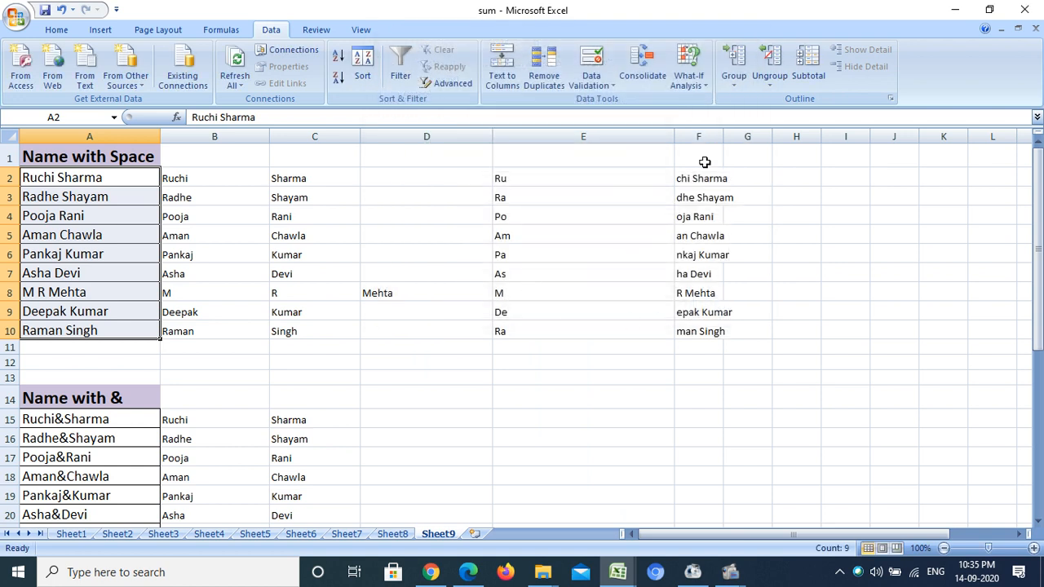
{"action": "left_click_drag", "start_coordinate": [722, 136], "coordinate": [815, 145]}
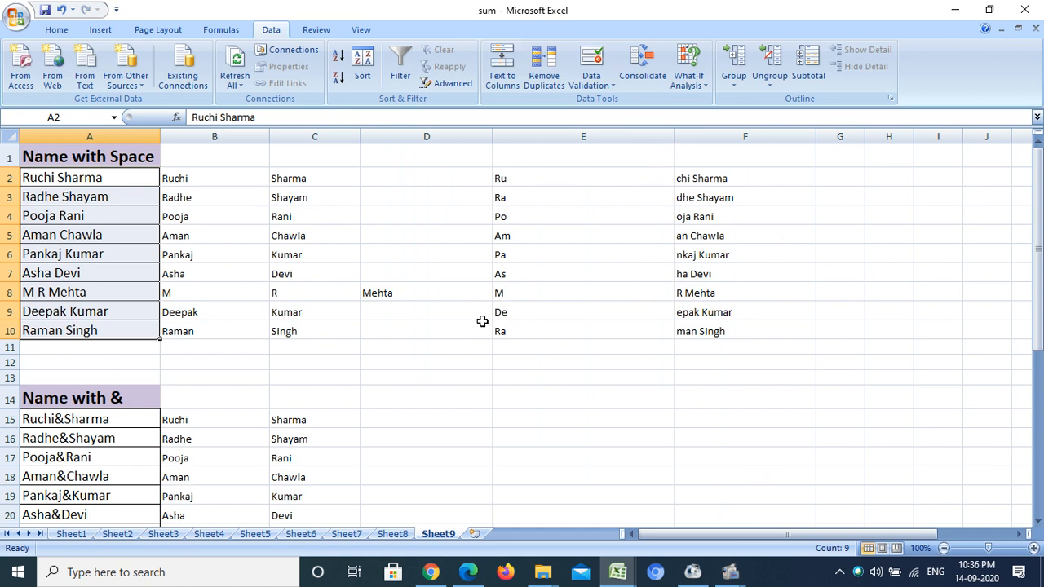
- Start a Fixed width Text to Columns split of the & names in A15:A23
{"action": "left_click_drag", "start_coordinate": [1038, 191], "coordinate": [1038, 213]}
{"action": "left_click", "coordinate": [81, 210]}
{"action": "left_click_drag", "start_coordinate": [82, 211], "coordinate": [79, 364]}
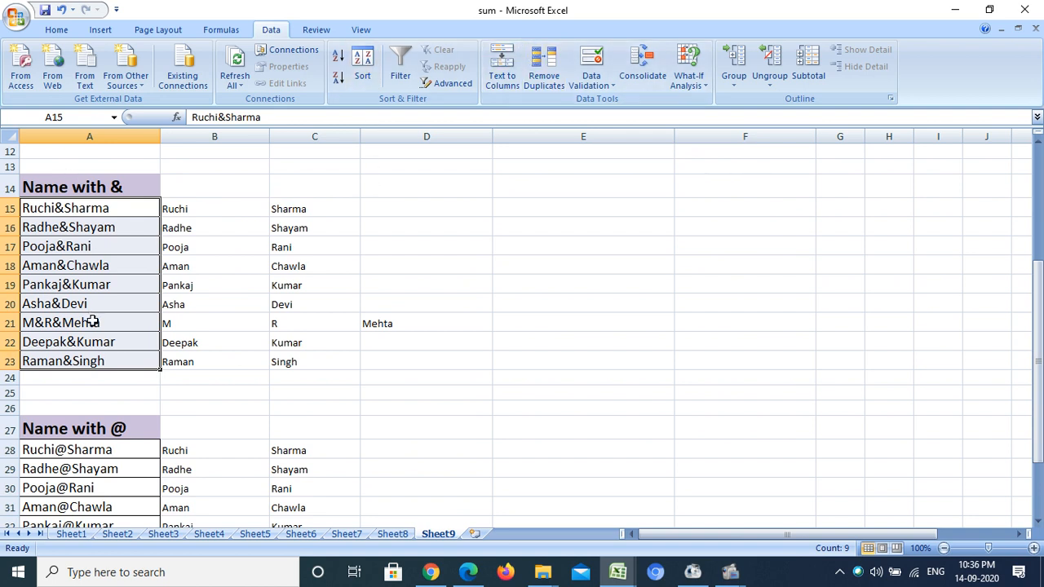
{"action": "left_click", "coordinate": [509, 70]}
{"action": "mouse_move", "coordinate": [572, 38]}
{"action": "left_mouse_down"}
{"action": "mouse_move", "coordinate": [596, 106]}
{"action": "mouse_move", "coordinate": [567, 24]}
{"action": "left_mouse_up"}
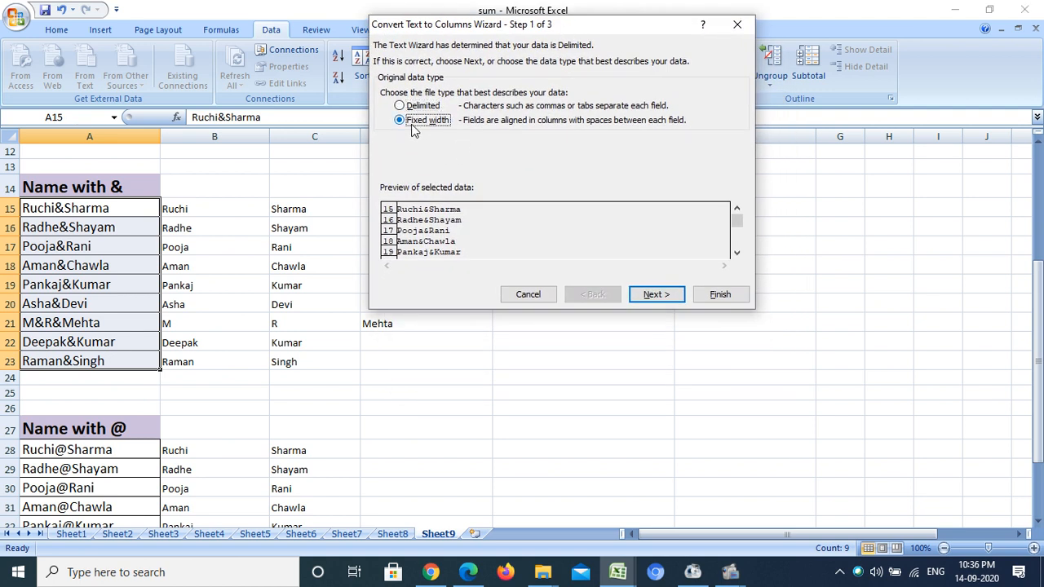
{"action": "left_click", "coordinate": [648, 297]}
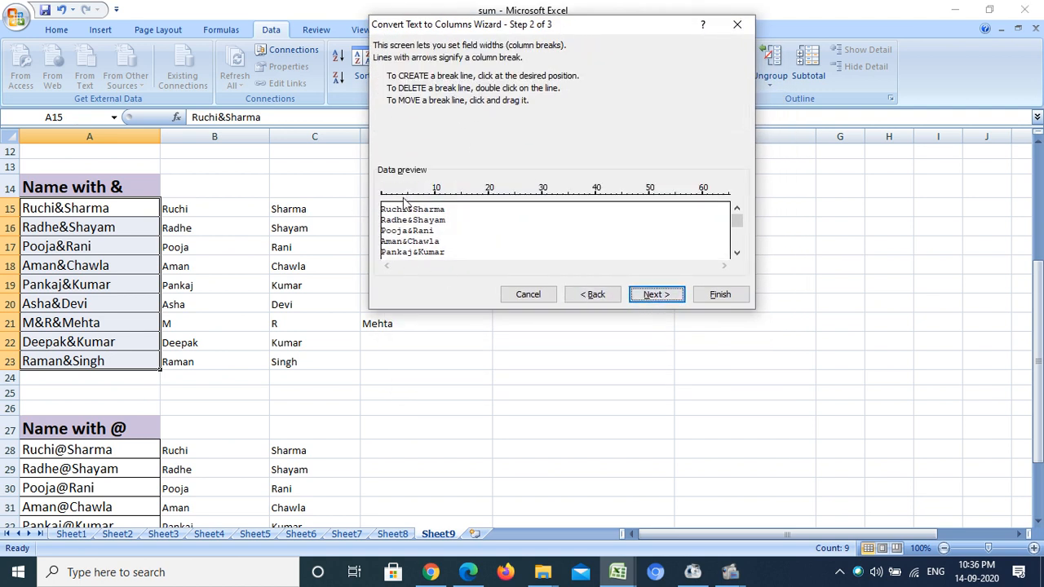
- Place column breaks after the third and eighth characters of the A15:A23 names and continue to the column format settings
{"action": "left_click", "coordinate": [397, 197]}
{"action": "left_click", "coordinate": [429, 198]}
{"action": "mouse_move", "coordinate": [398, 198]}
{"action": "left_mouse_down"}
{"action": "mouse_move", "coordinate": [407, 199]}
{"action": "mouse_move", "coordinate": [397, 202]}
{"action": "left_mouse_up"}
{"action": "left_click_drag", "start_coordinate": [432, 203], "coordinate": [423, 203]}
{"action": "left_click", "coordinate": [657, 294]}
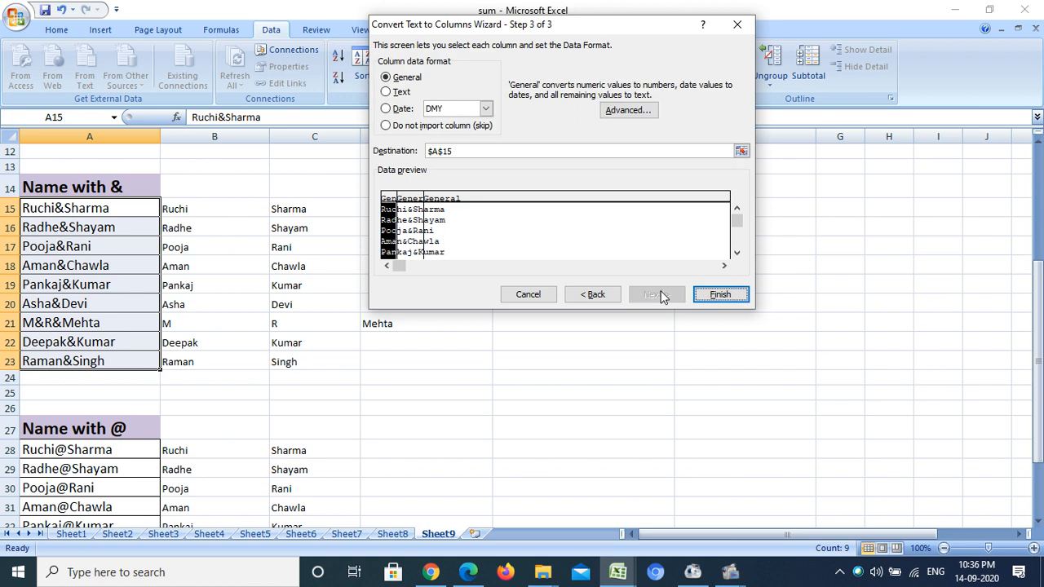
- Set E15 as the destination for the fixed-width split of A15:A23 and finish the conversion
{"action": "left_click", "coordinate": [740, 149]}
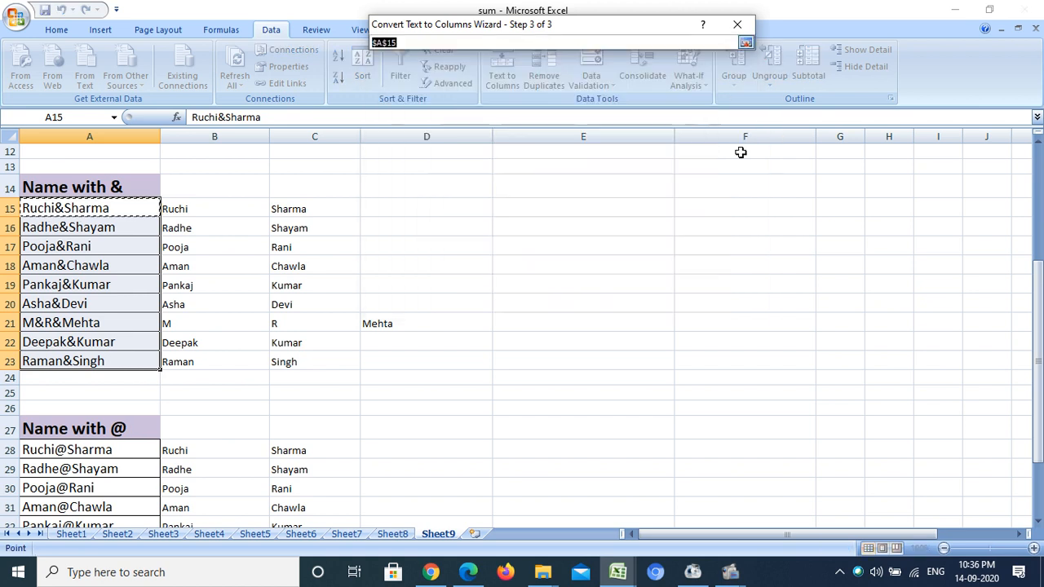
{"action": "left_click", "coordinate": [523, 209]}
{"action": "left_click", "coordinate": [745, 42]}
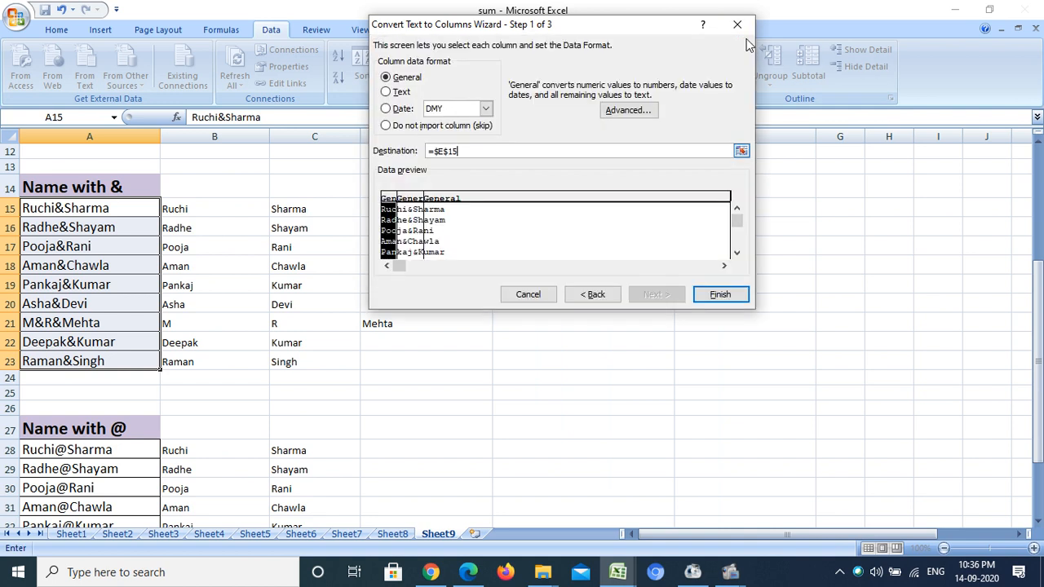
{"action": "left_click", "coordinate": [719, 296]}
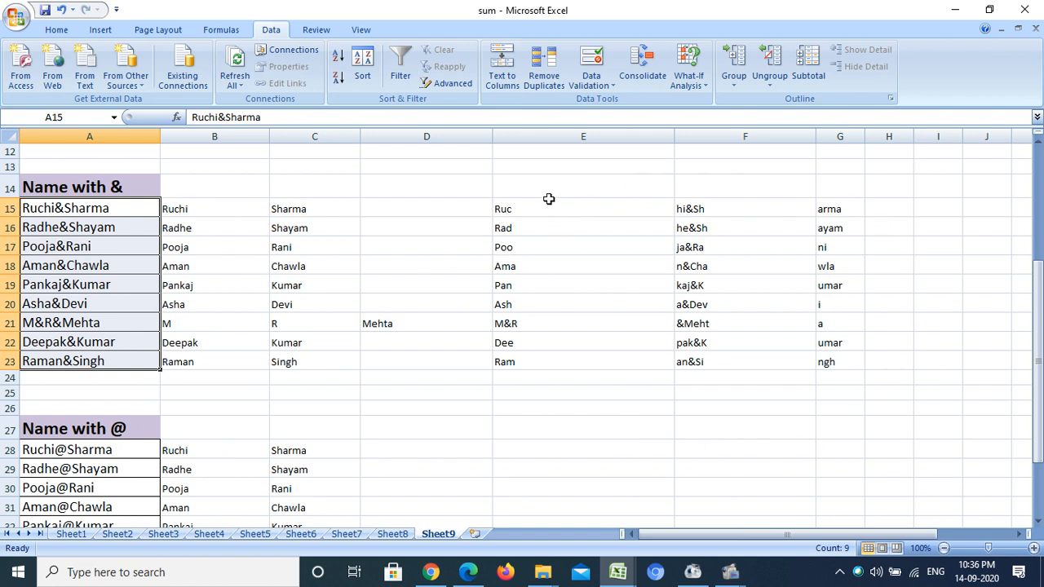
- Review the three fixed-width result columns by selecting E15:E23, F15:F23 and G15:G23 in turn
{"action": "left_click_drag", "start_coordinate": [550, 204], "coordinate": [550, 359]}
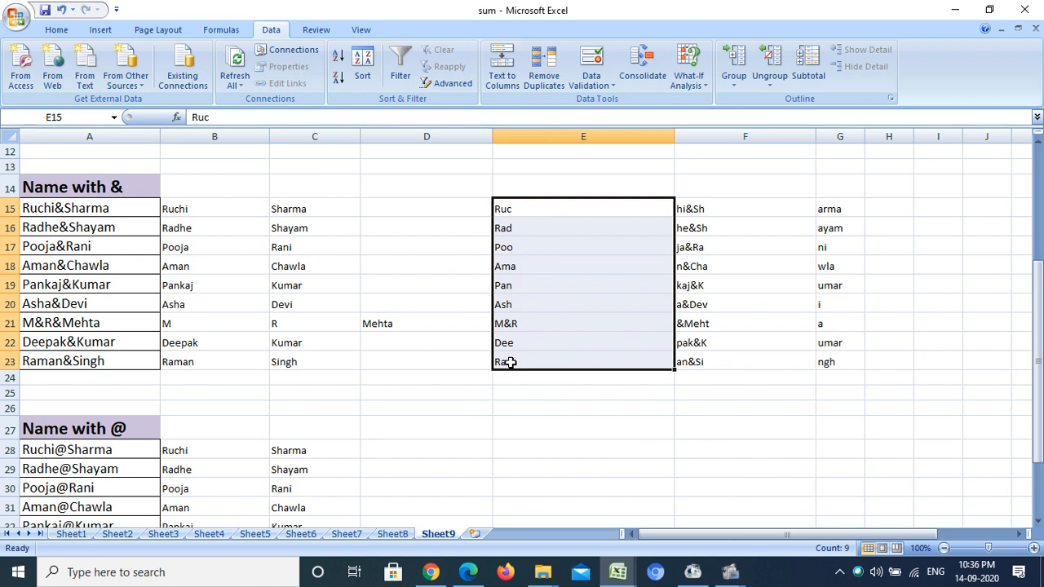
{"action": "left_click_drag", "start_coordinate": [740, 205], "coordinate": [744, 366]}
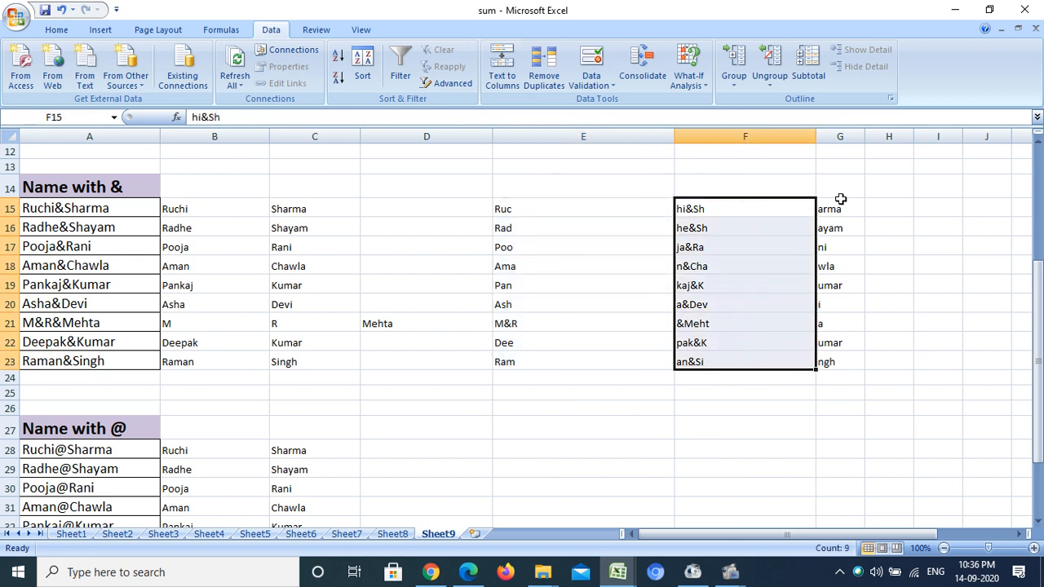
{"action": "left_click_drag", "start_coordinate": [839, 202], "coordinate": [851, 361]}
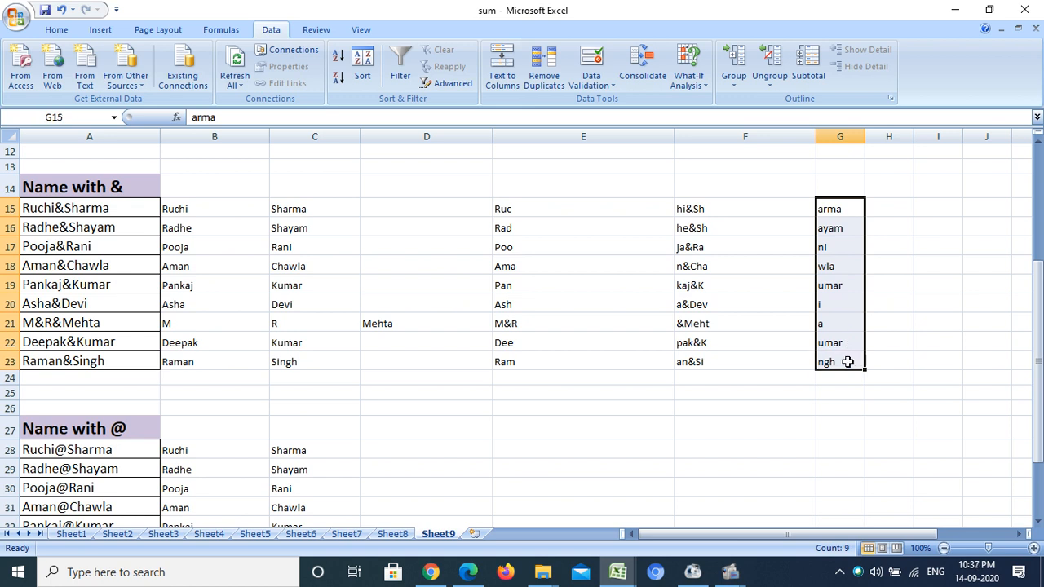